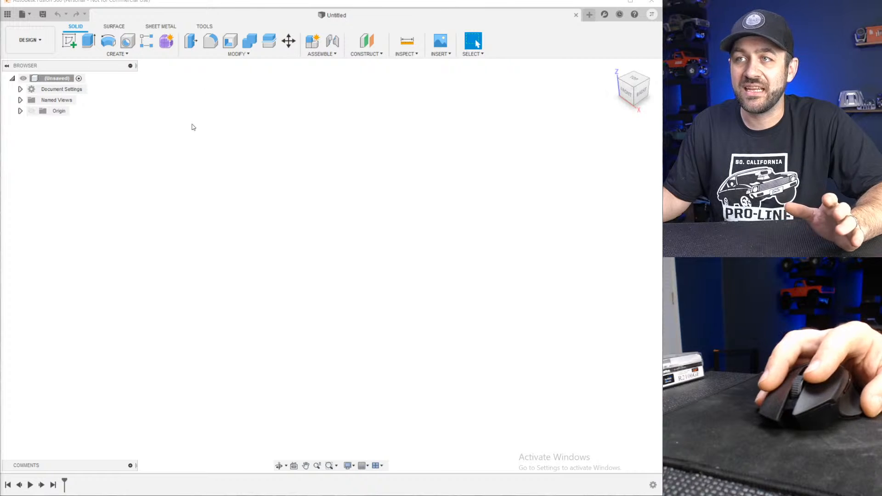
- Look through the available workspaces and the Surface, Sheet Metal and Tools command sets, ending back in solid modelling
click(40, 39)
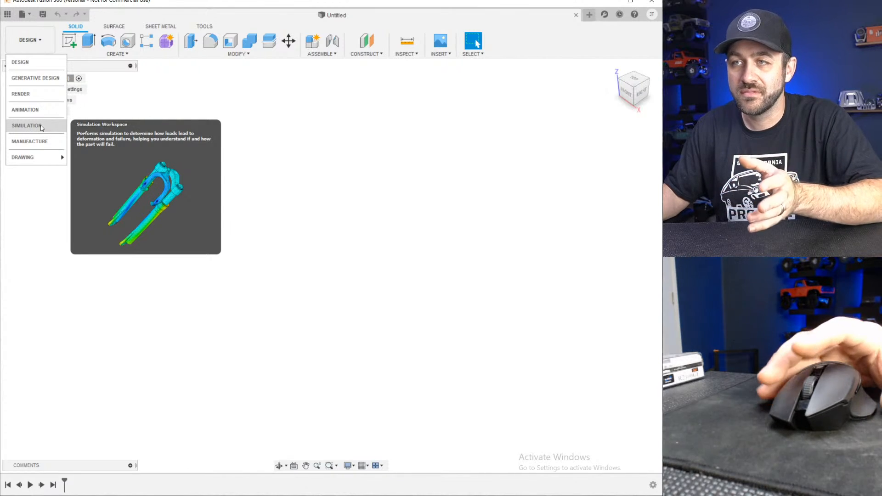
mouse_move(41, 146)
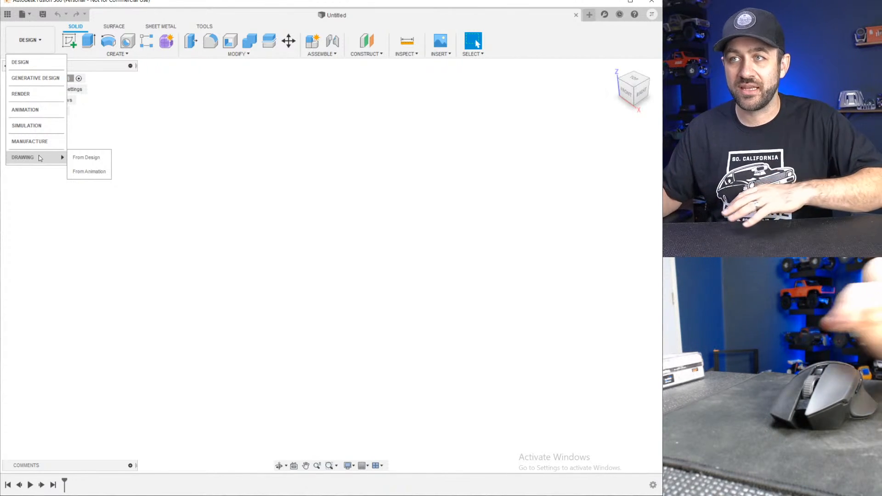
click(42, 63)
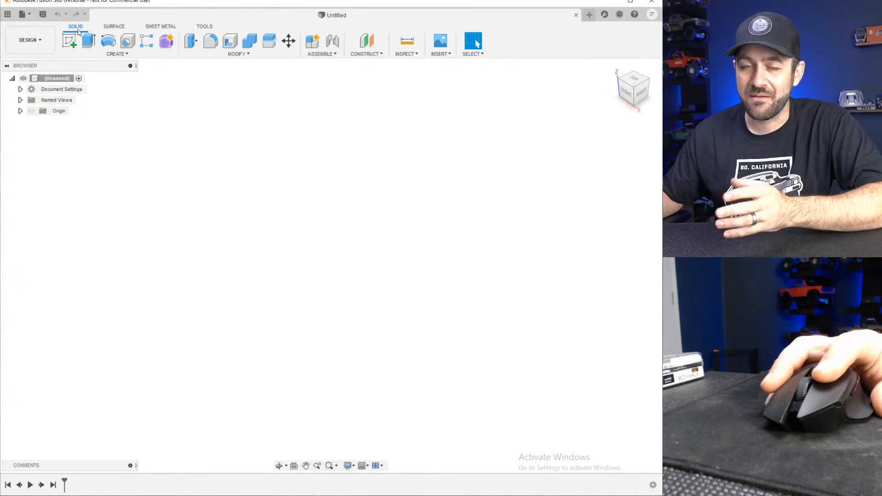
click(106, 27)
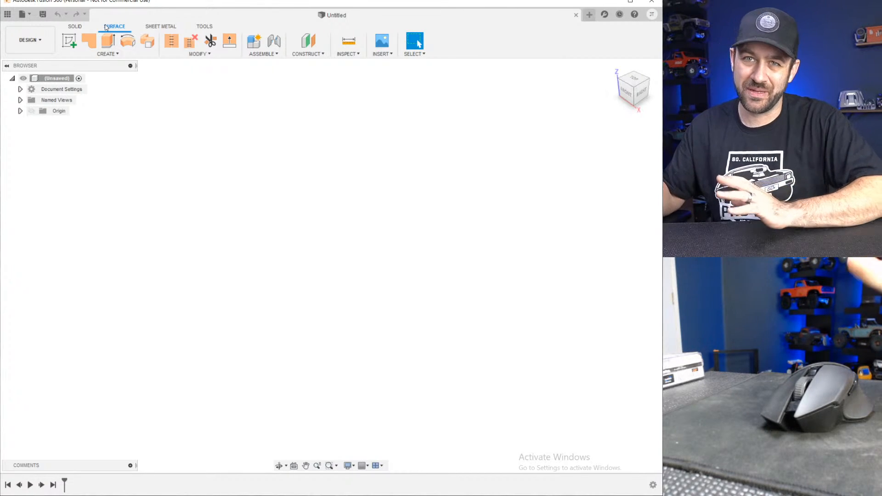
click(162, 27)
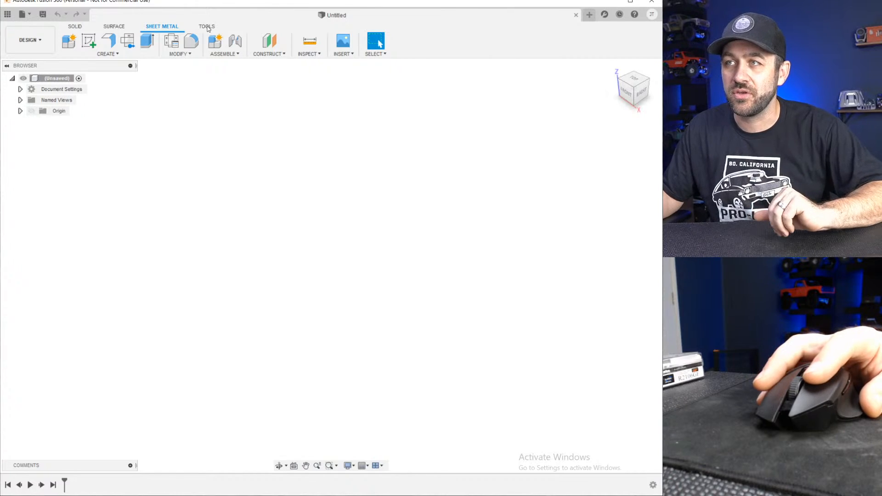
click(207, 26)
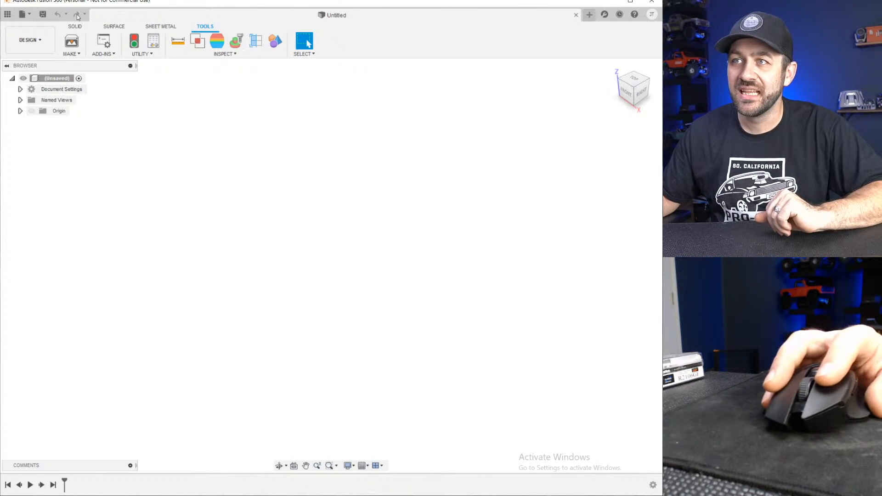
click(74, 26)
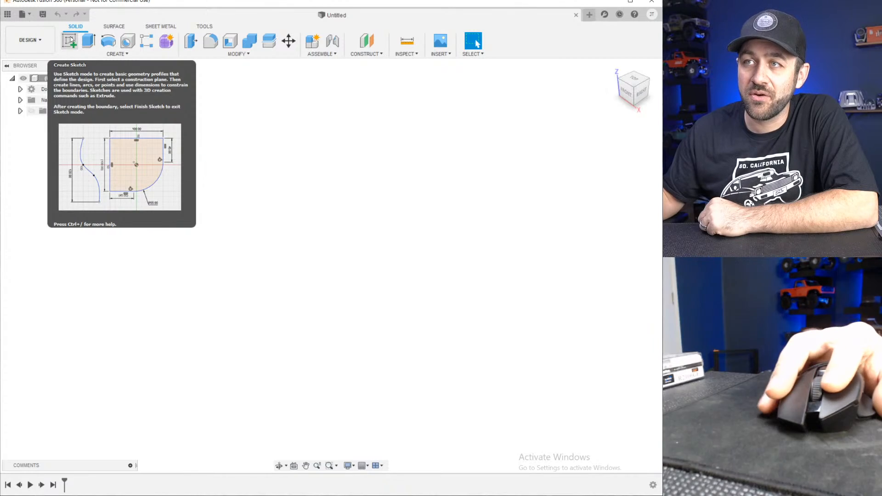
- Start a new sketch and examine the three origin planes from the front, top and angled views
click(69, 46)
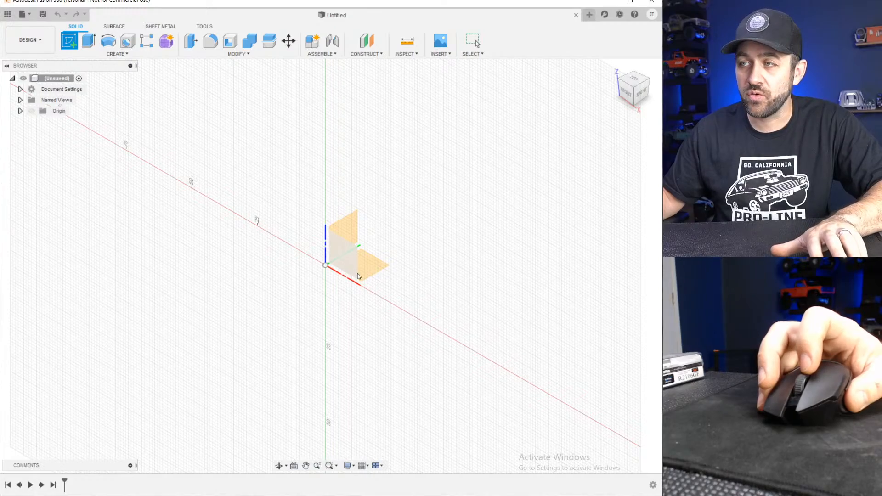
shift+middle_drag(346, 269, 369, 261)
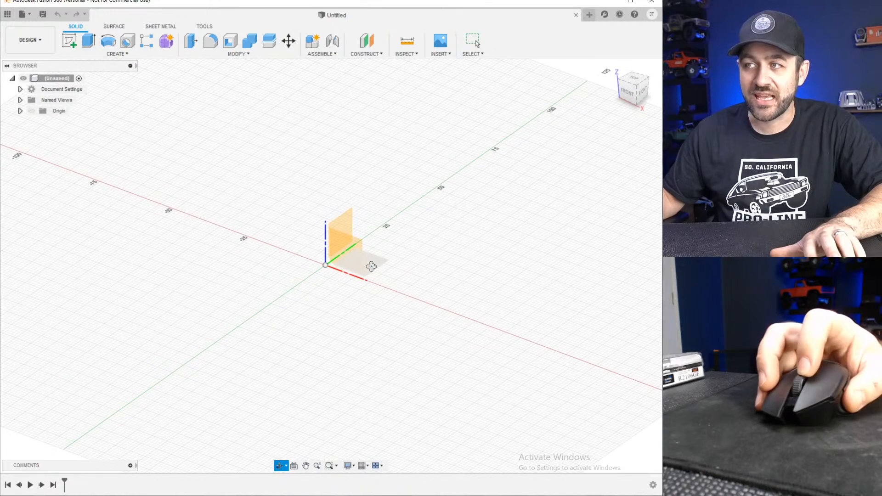
click(628, 95)
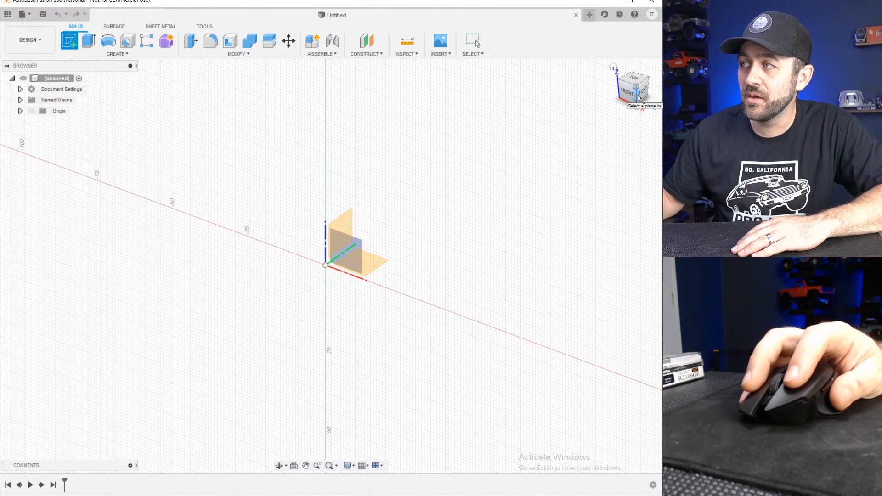
mouse_move(646, 92)
mouse_down()
mouse_move(633, 91)
mouse_move(660, 90)
mouse_move(651, 75)
mouse_up()
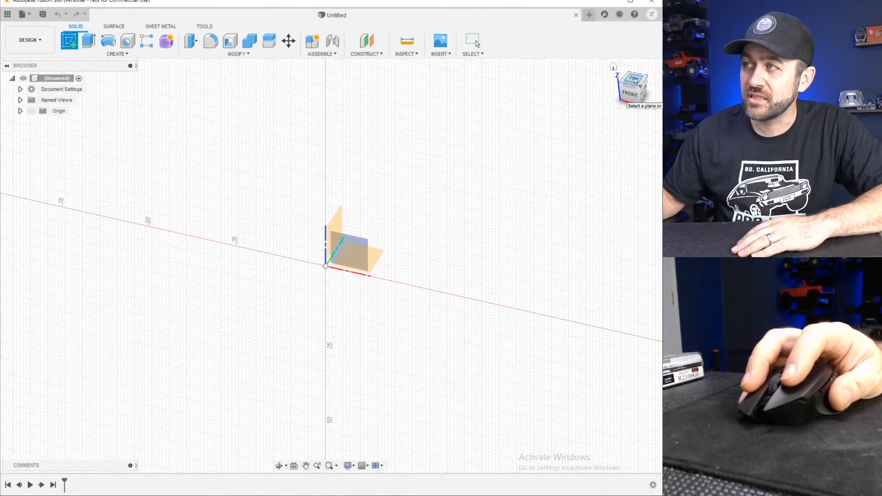
click(636, 81)
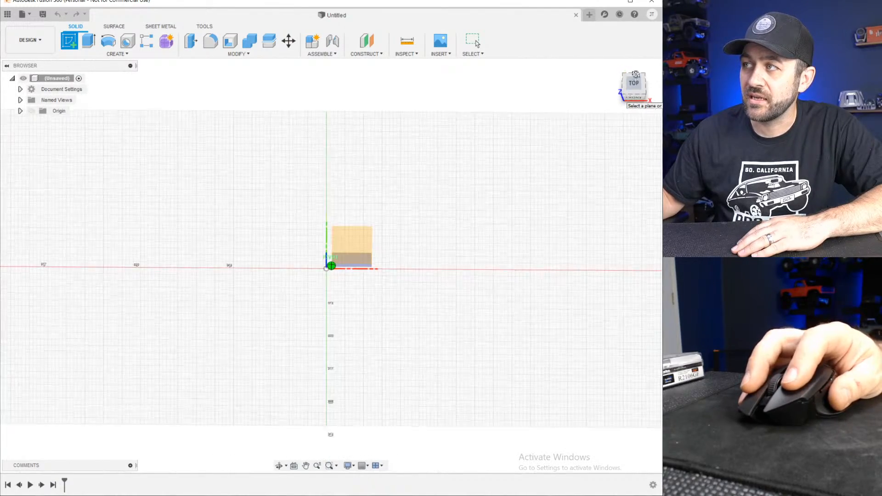
click(636, 101)
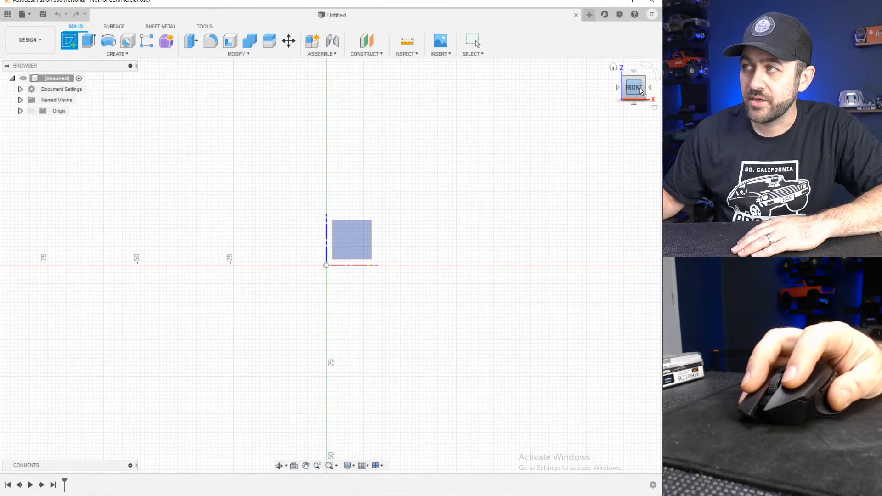
drag(637, 96, 660, 83)
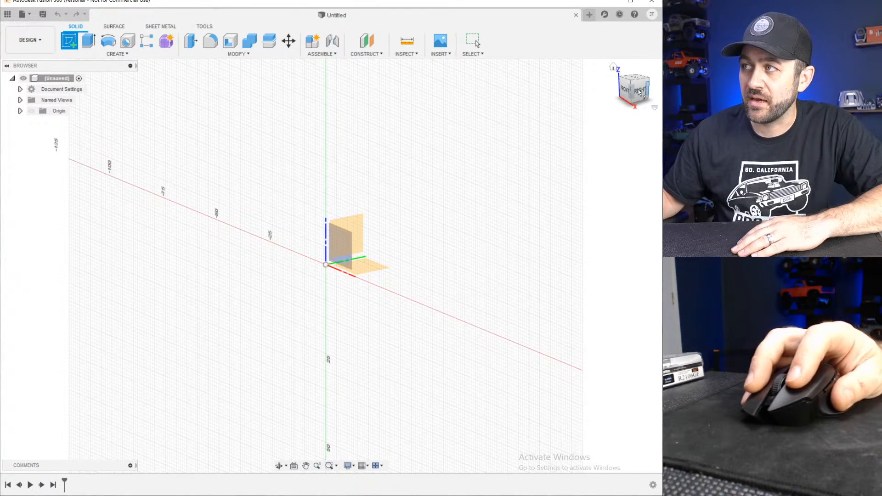
click(625, 92)
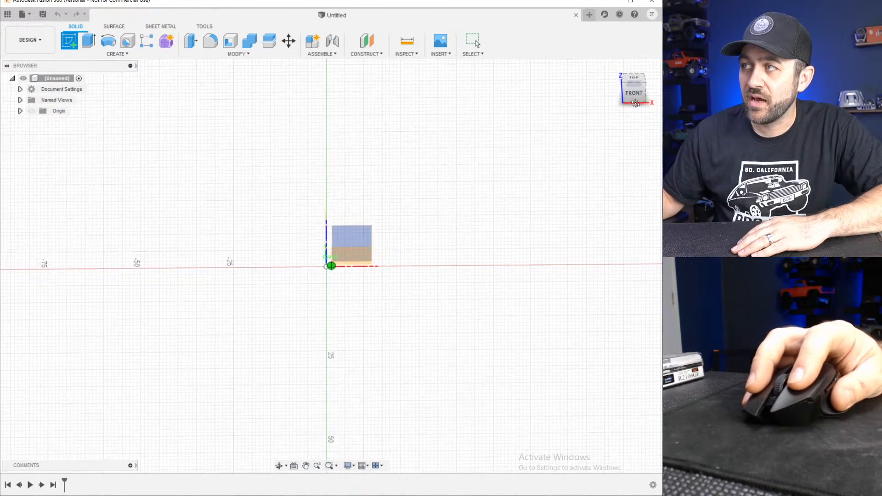
click(639, 85)
click(637, 81)
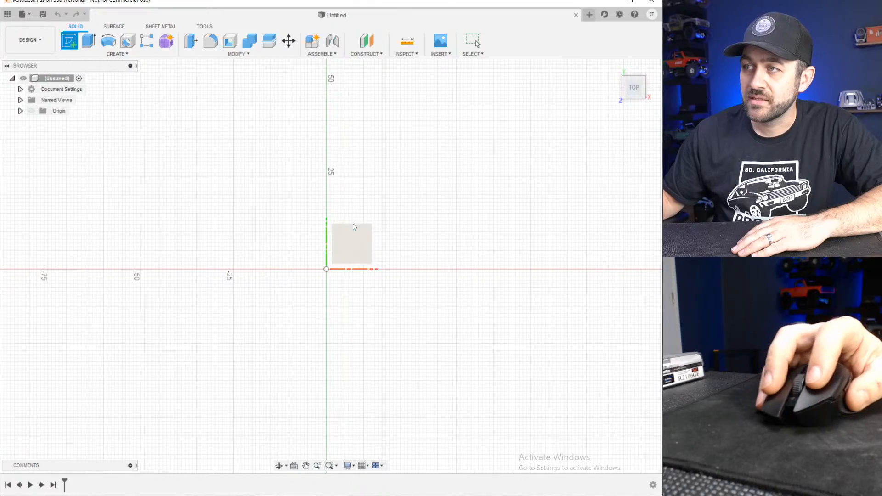
shift+middle_drag(371, 281, 298, 223)
scroll(275, 327, down, 3)
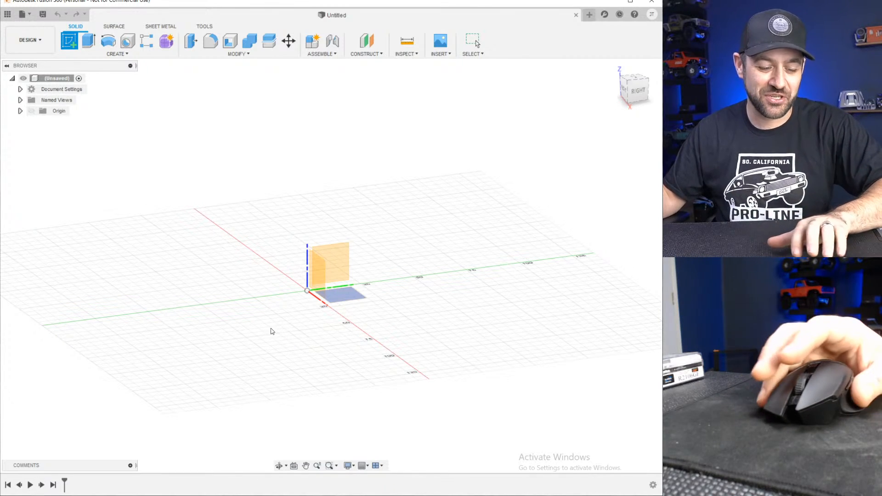
shift+middle_drag(305, 322, 324, 326)
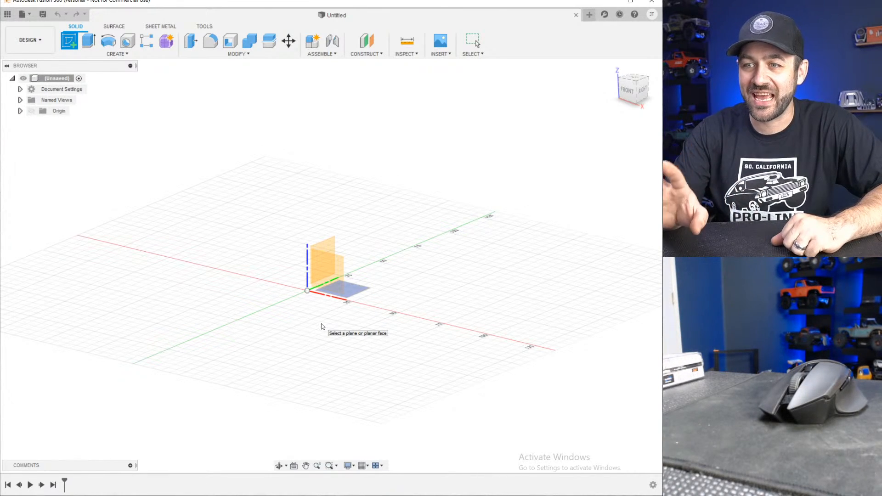
shift+middle_drag(321, 326, 353, 276)
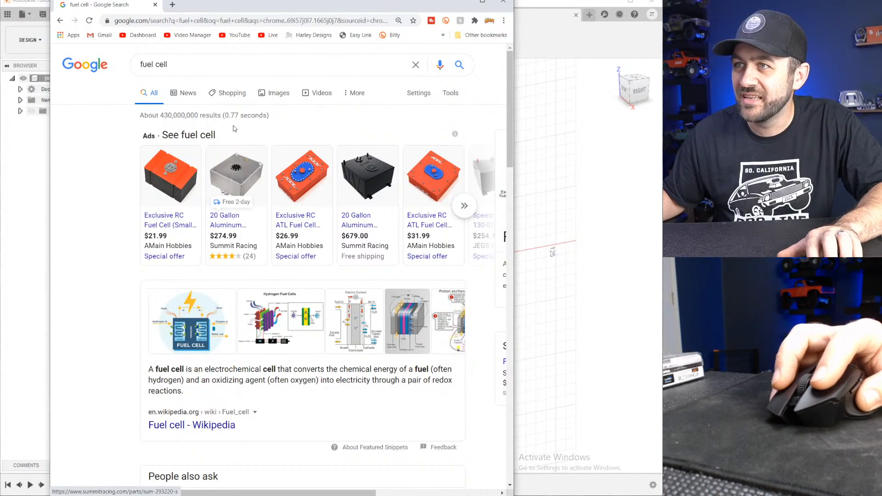
- In the browser, look through the image results for "fuel cell" to find automotive fuel tanks as references
scroll(318, 275, down, 5)
scroll(318, 274, up, 5)
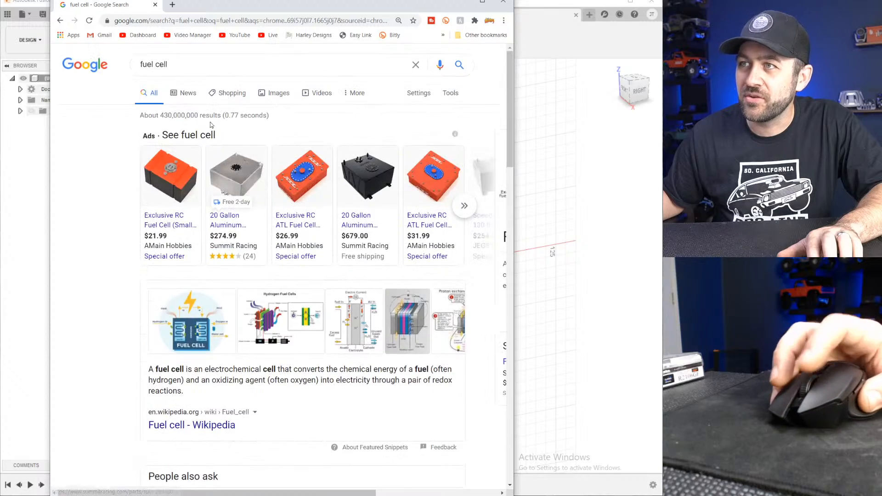
click(268, 94)
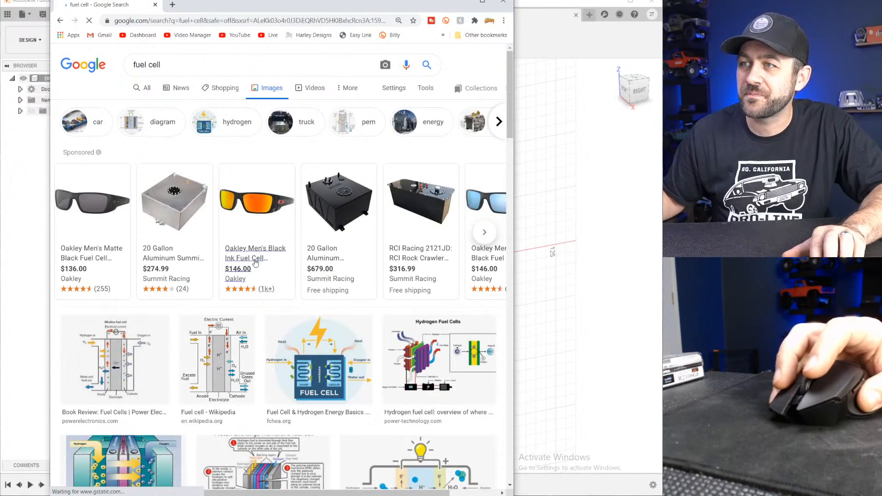
scroll(255, 261, down, 3)
scroll(253, 148, up, 3)
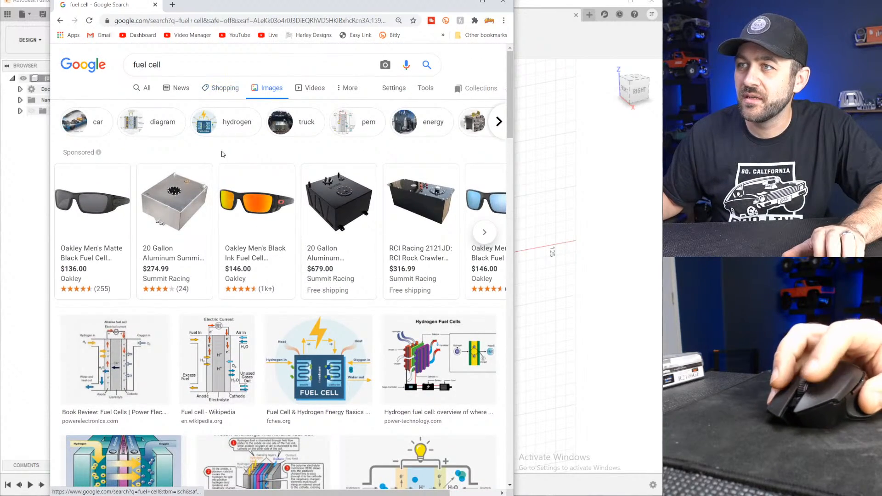
scroll(222, 155, down, 20)
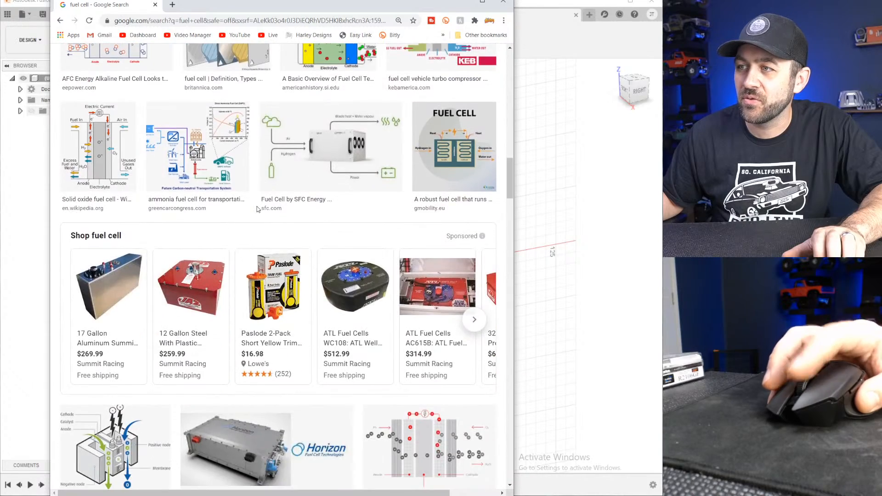
scroll(257, 209, down, 4)
scroll(200, 195, up, 2)
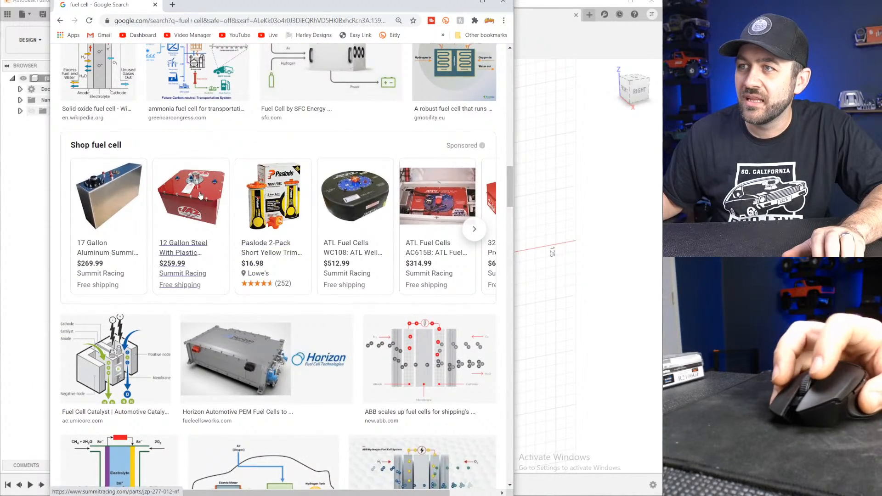
- Open the 12 Gallon Steel and ATL AC615B fuel cell listings and enlarge the ATL product photo
click(201, 196)
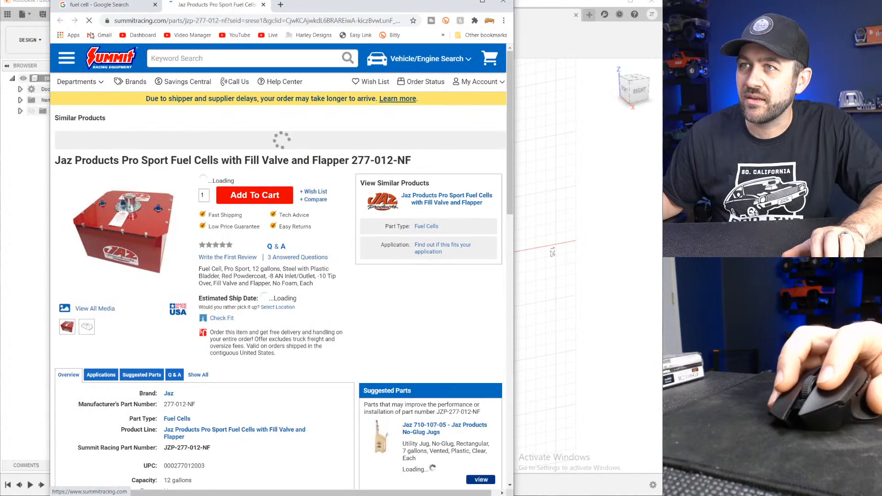
click(129, 5)
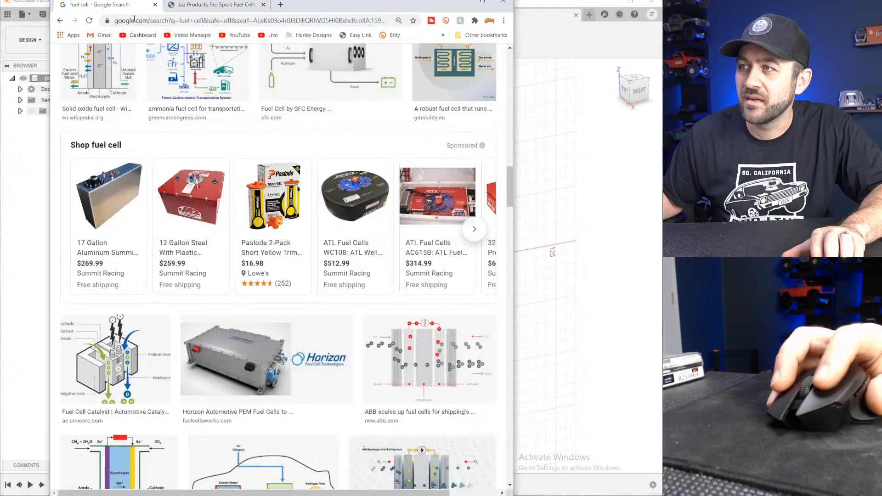
click(436, 198)
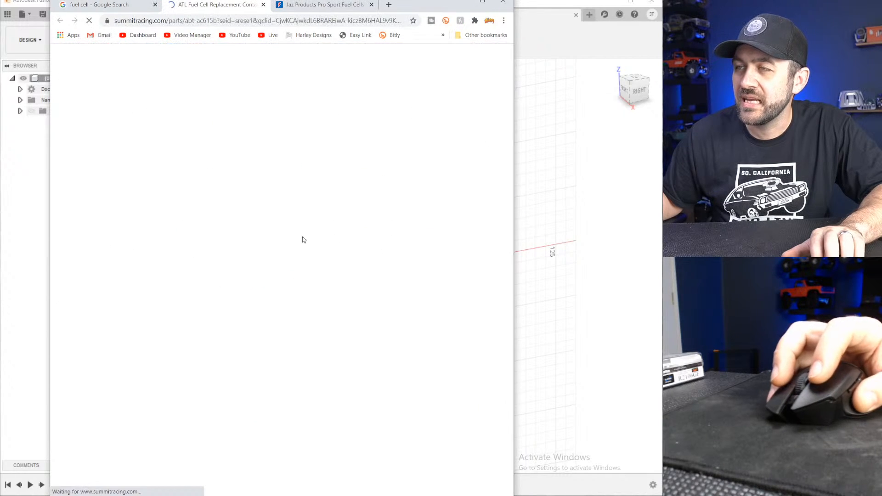
click(139, 242)
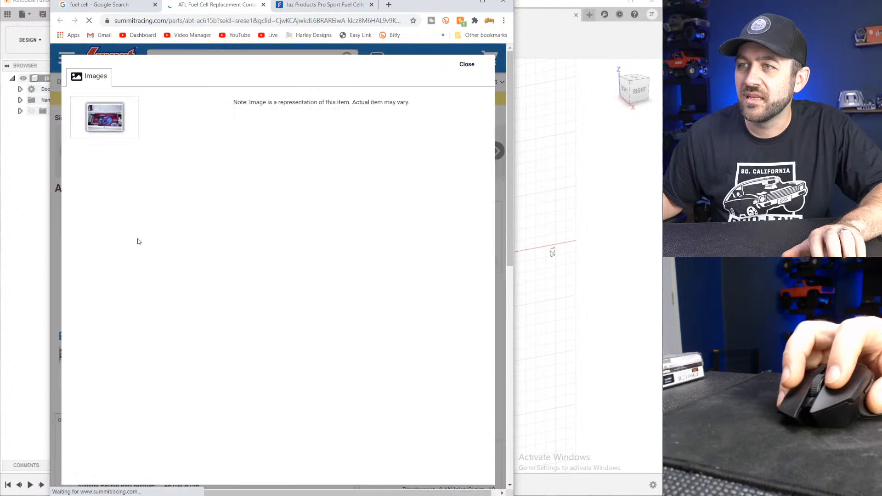
click(322, 240)
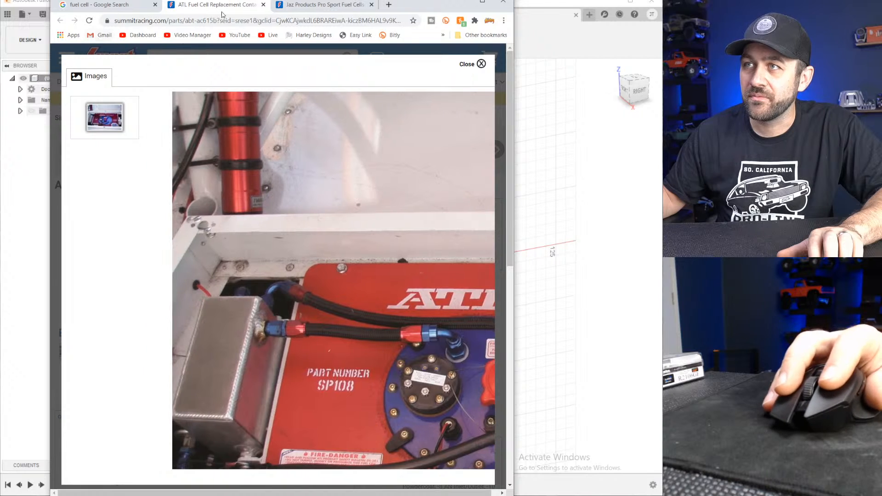
- Examine the enlarged product photo of the red Jaz Products fuel cell
click(290, 6)
click(148, 262)
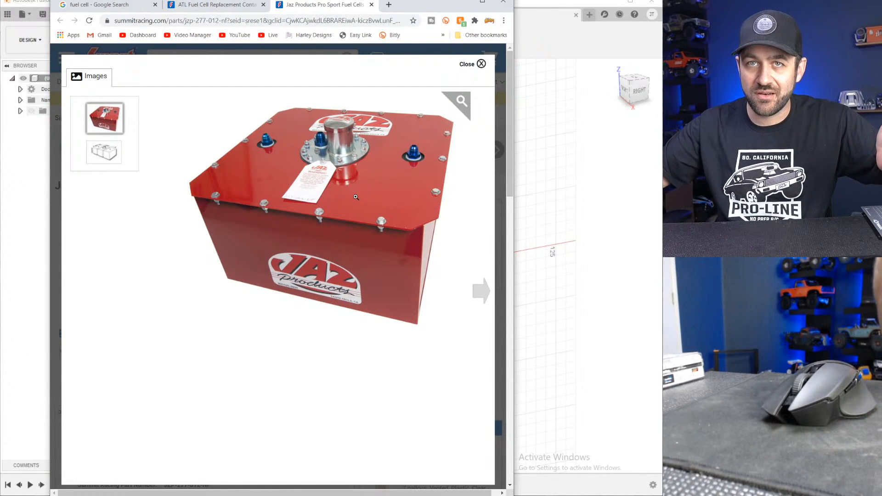
scroll(521, 264, down, 3)
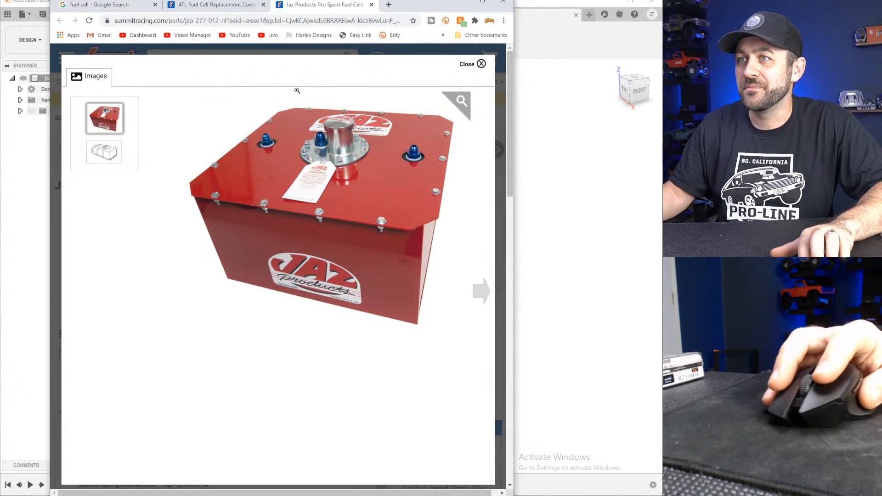
- Switch back to Fusion 360 and place the new sketch on the horizontal XY origin plane
drag(410, 6, 299, 0)
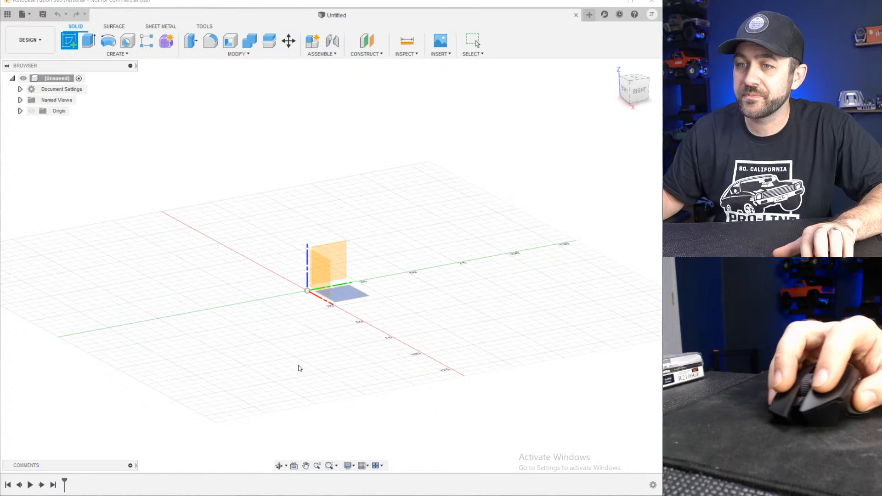
shift+middle_drag(197, 325, 248, 327)
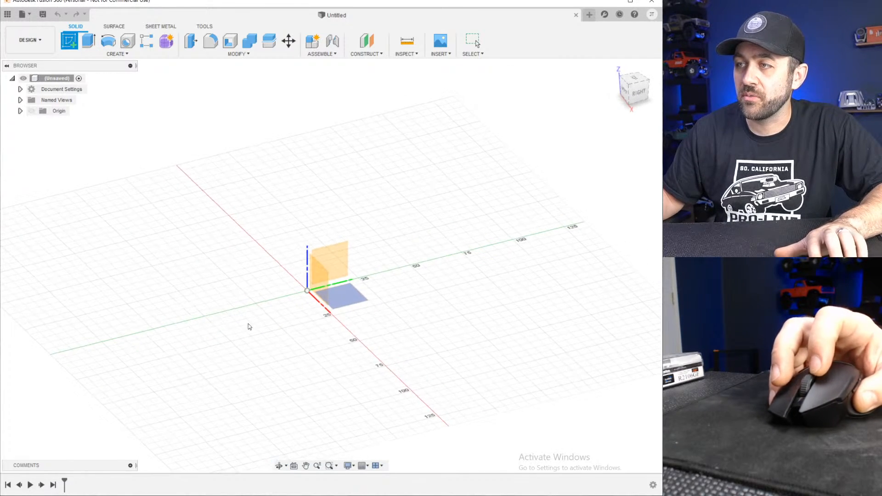
scroll(357, 308, up, 3)
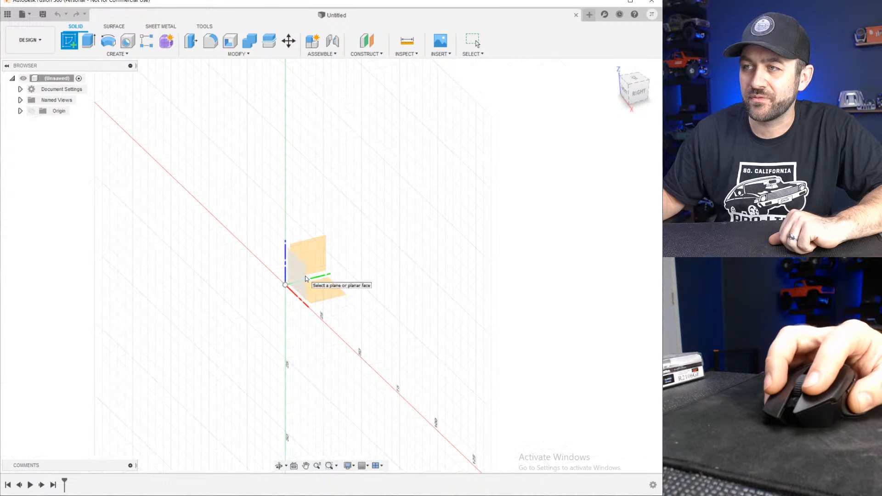
click(334, 292)
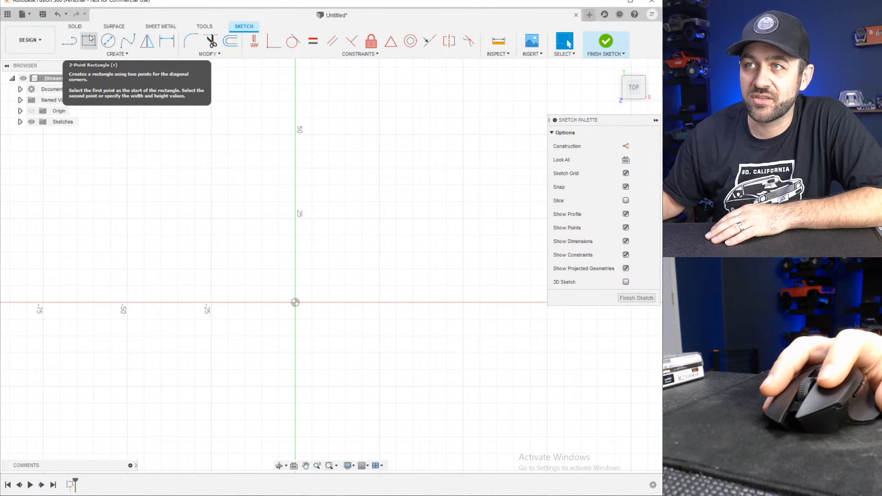
- Sketch a two-point rectangle that surrounds the origin
click(89, 40)
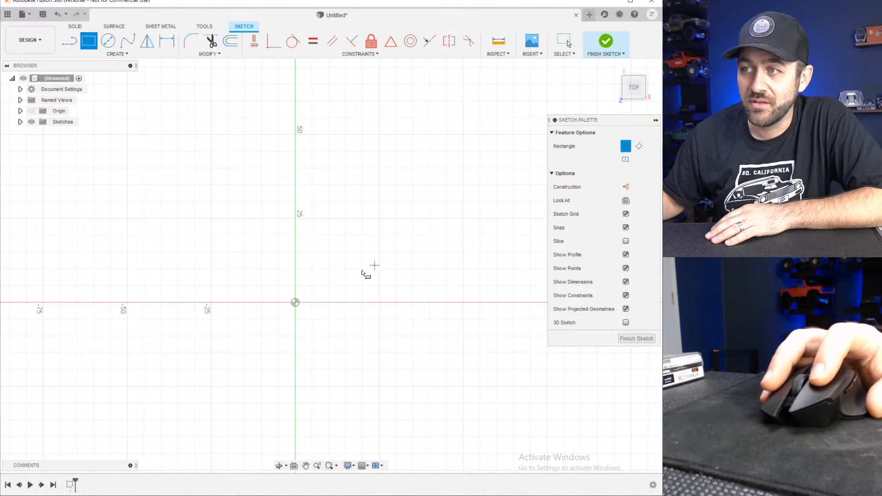
click(204, 242)
click(422, 381)
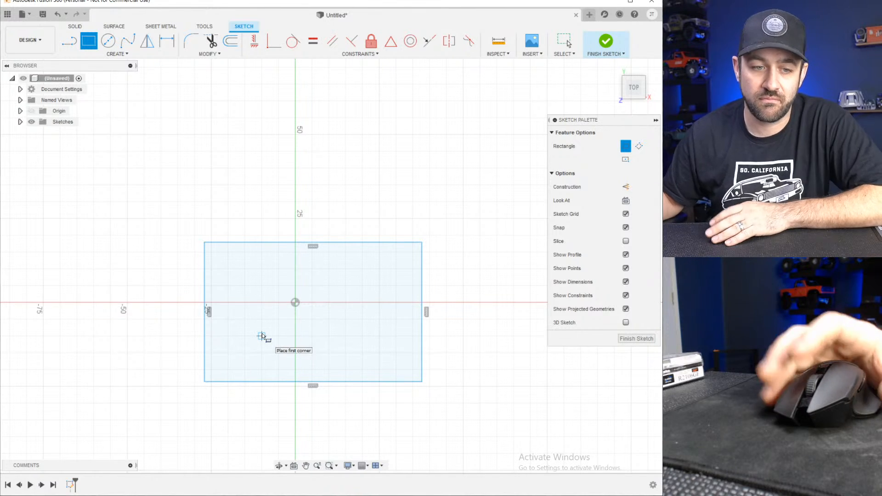
key(Escape)
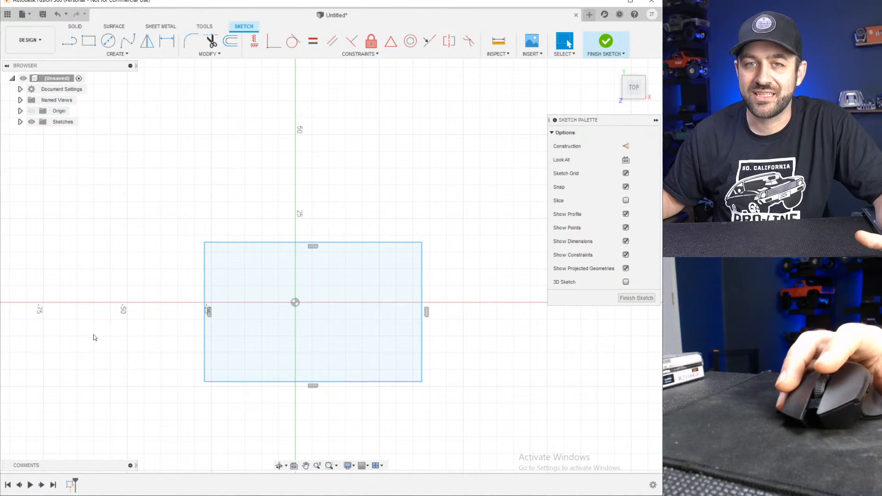
click(89, 41)
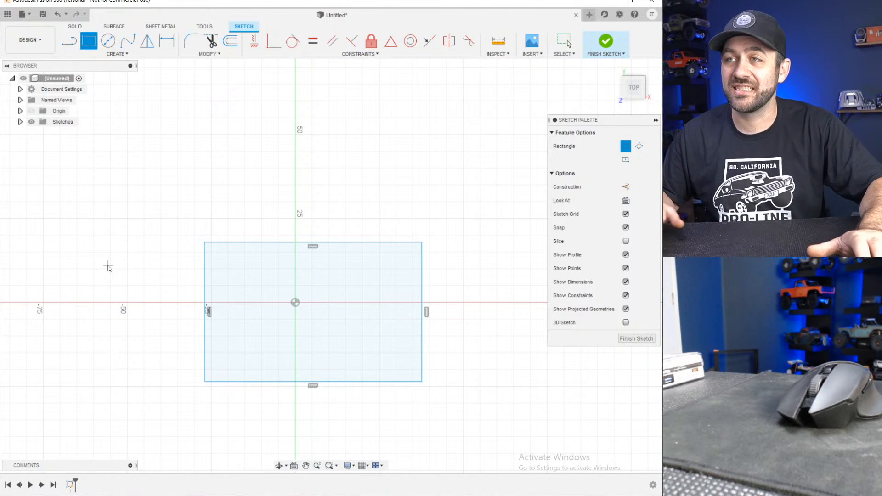
key(Escape)
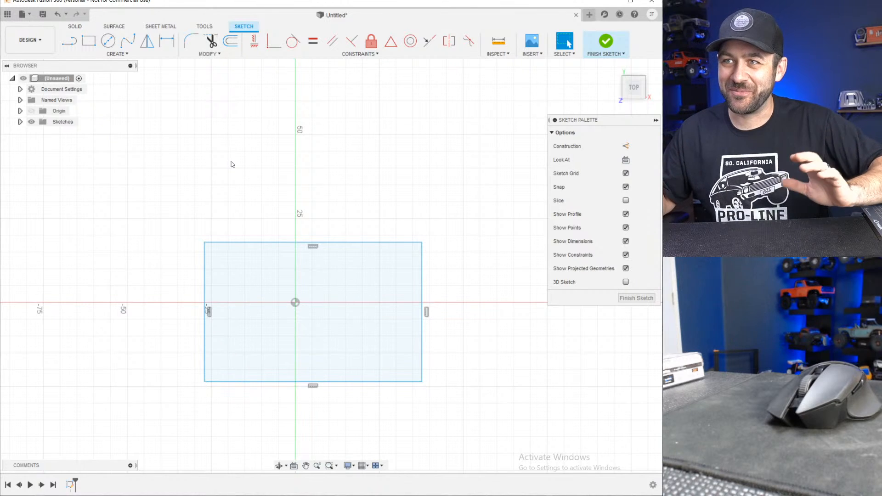
- Narrow the rectangle by moving its right side inward
drag(278, 240, 277, 239)
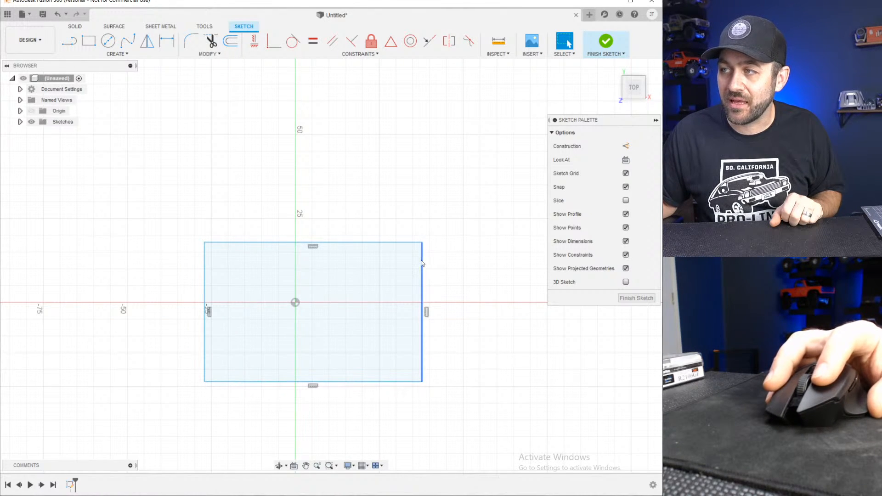
mouse_move(421, 265)
mouse_down()
mouse_move(368, 272)
mouse_move(407, 295)
mouse_move(467, 306)
mouse_move(356, 313)
mouse_move(373, 312)
mouse_up()
click(450, 277)
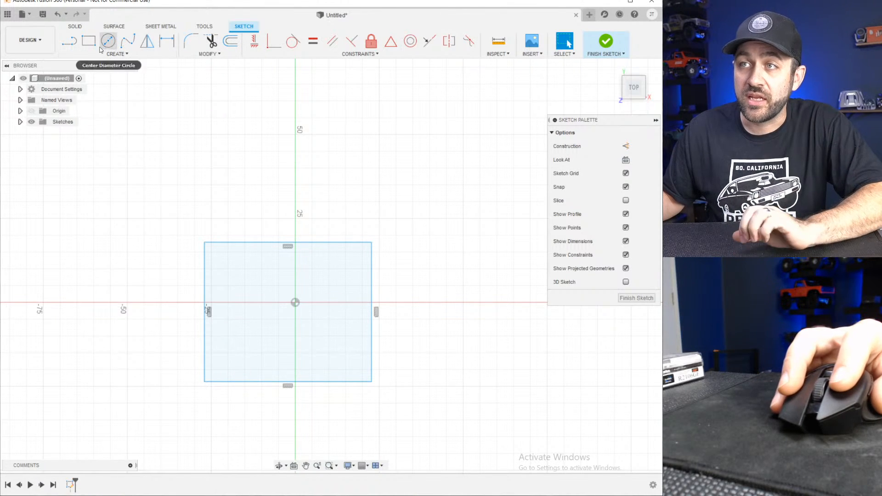
- Try a slanted regular line above the rectangle and delete it
click(69, 41)
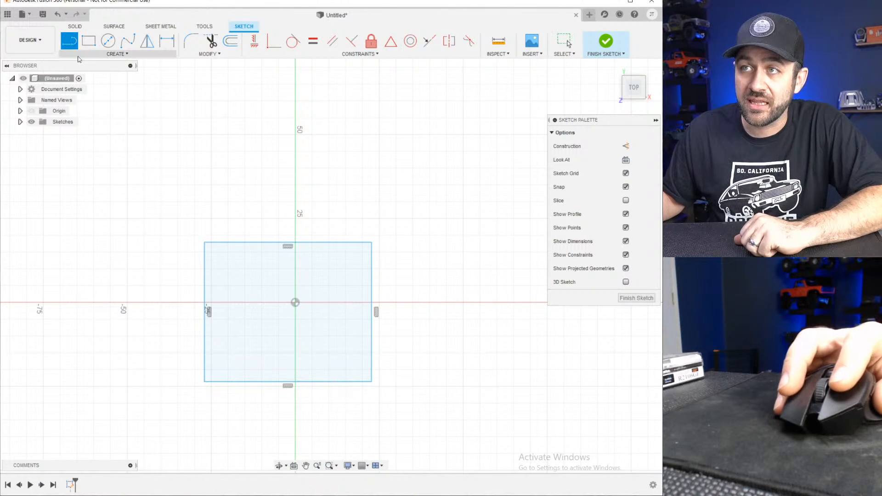
click(201, 158)
click(380, 202)
key(Escape)
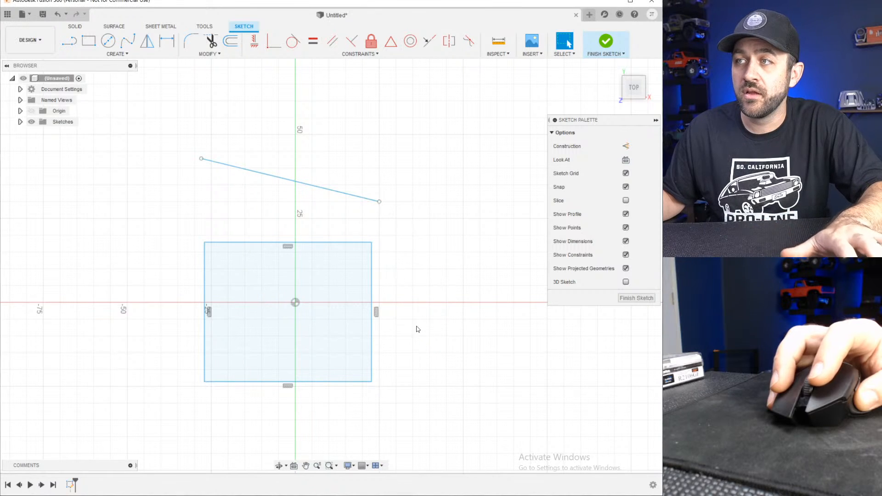
drag(353, 171, 267, 199)
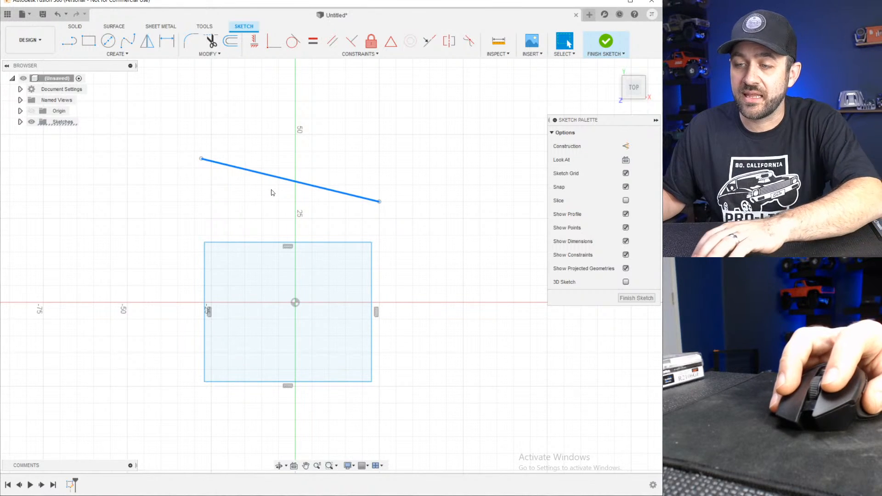
key(Delete)
- Set the Line tool to create construction geometry
key(l)
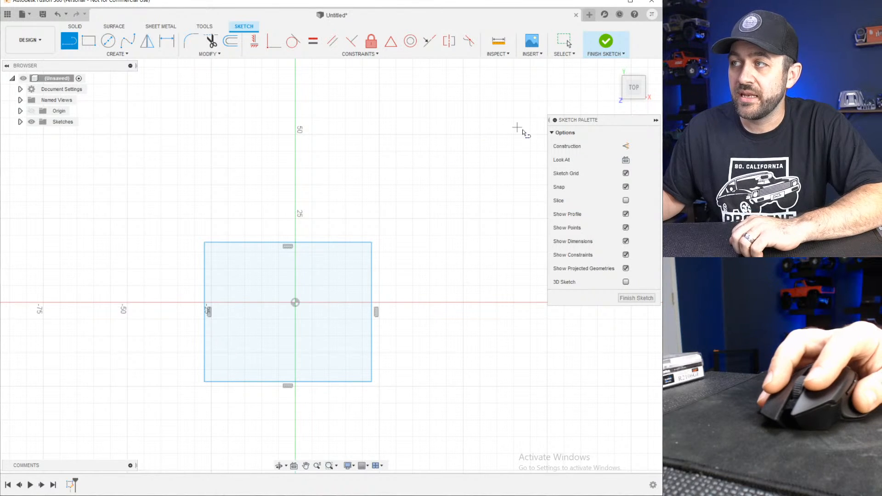
click(628, 150)
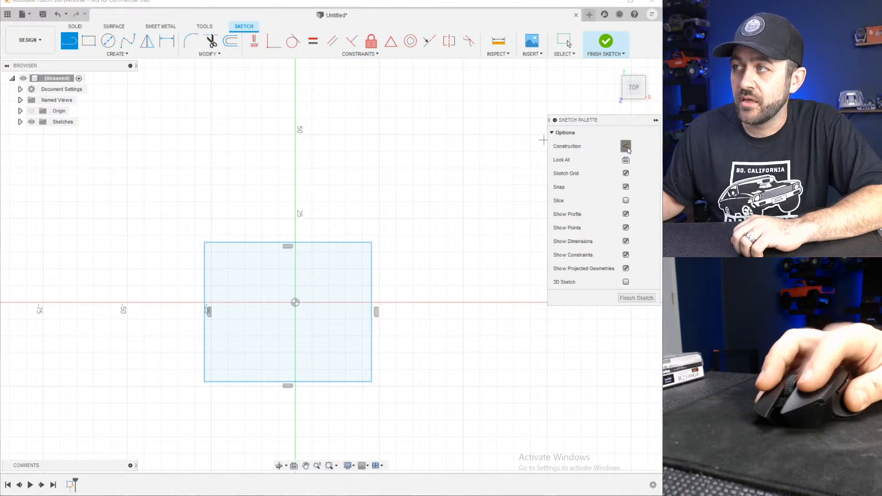
click(206, 178)
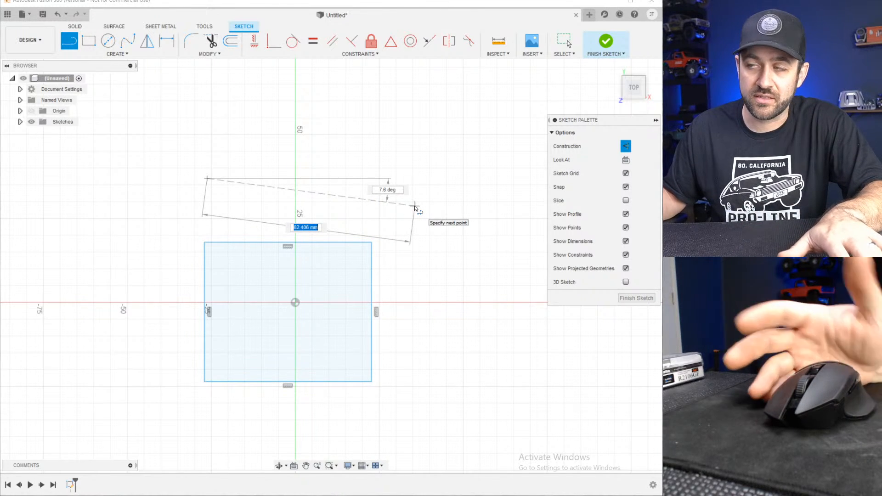
key(Escape)
key(l)
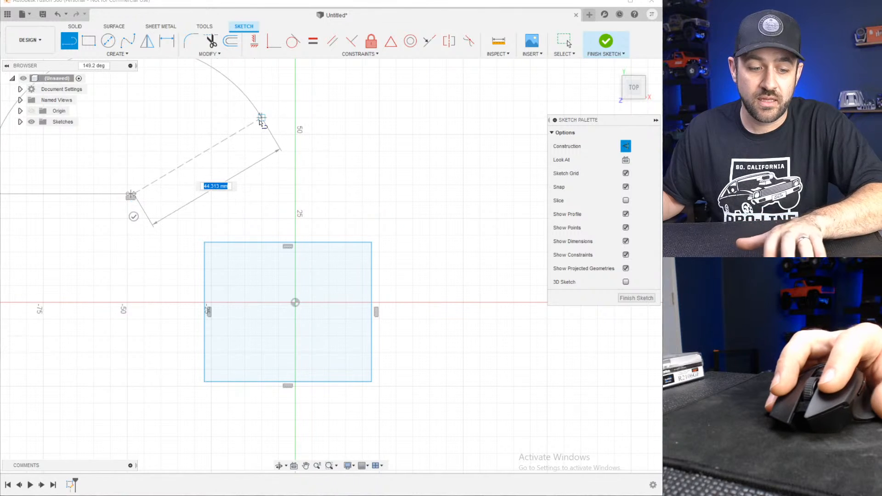
key(Escape)
key(l)
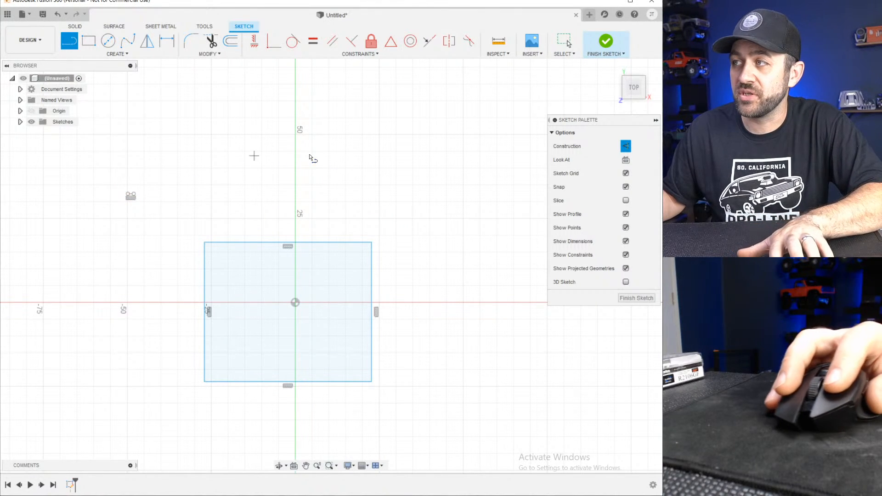
key(x)
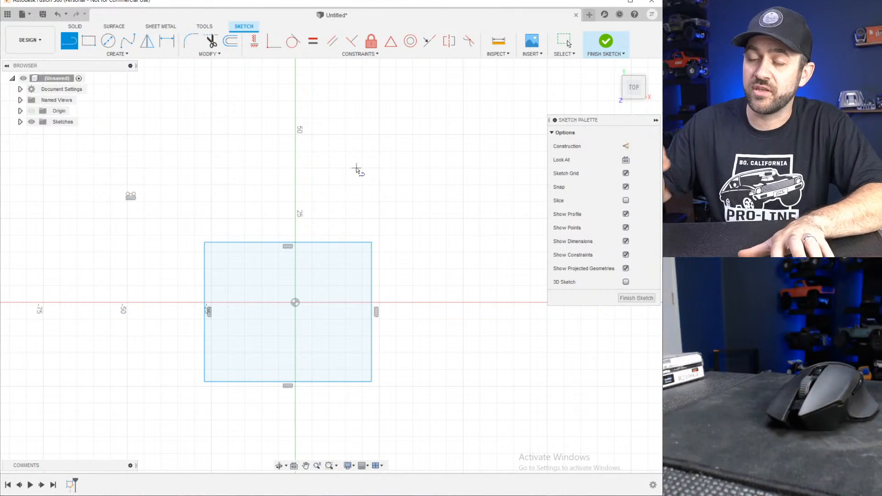
key(x)
key(x)
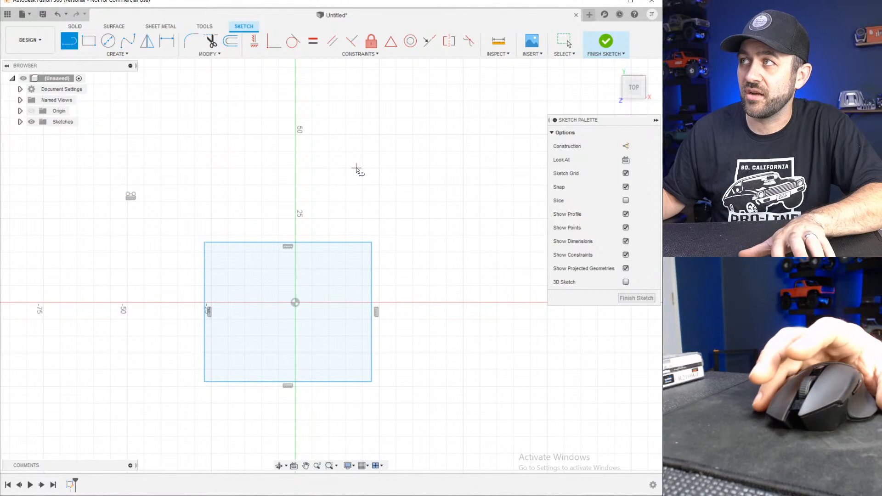
key(x)
key(x)
key(x)
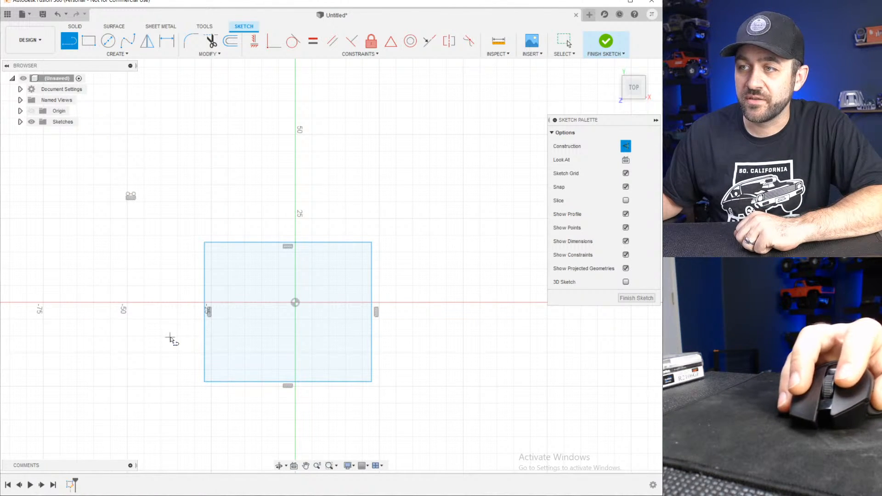
- Draw a slanted construction line about 52 mm long across the rectangle, from its left side to its right side
scroll(218, 310, up, 2)
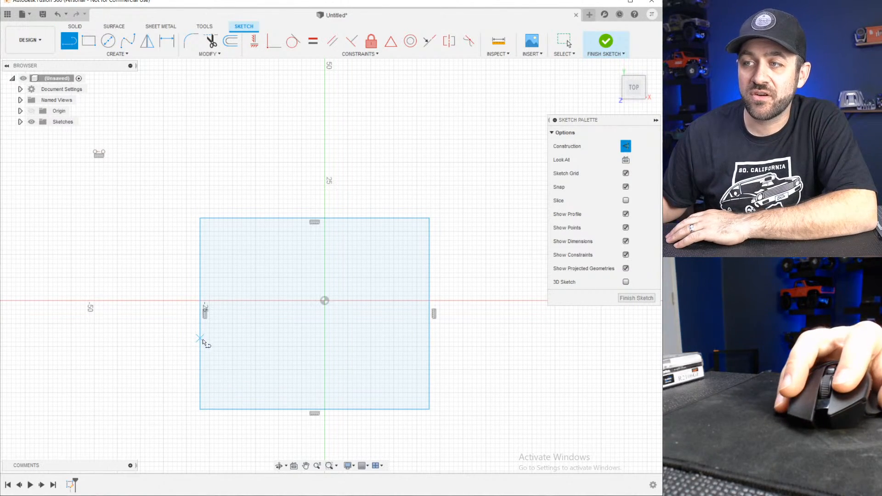
click(200, 351)
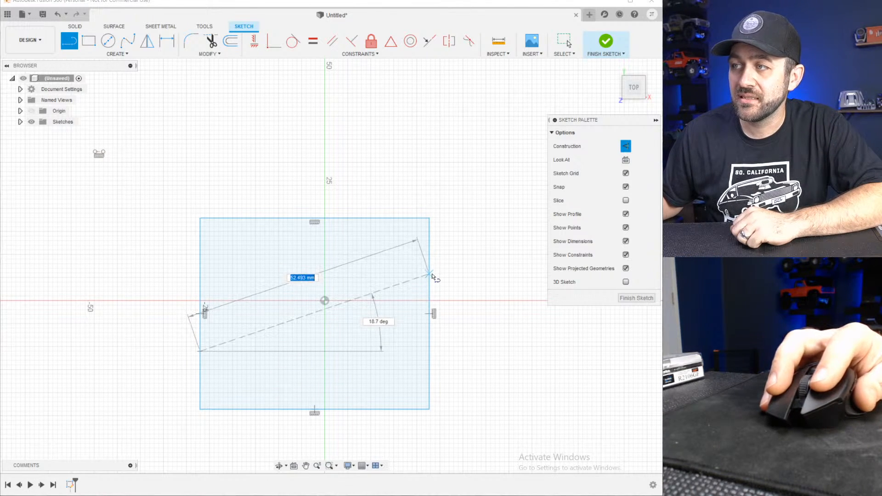
double_click(429, 275)
key(Escape)
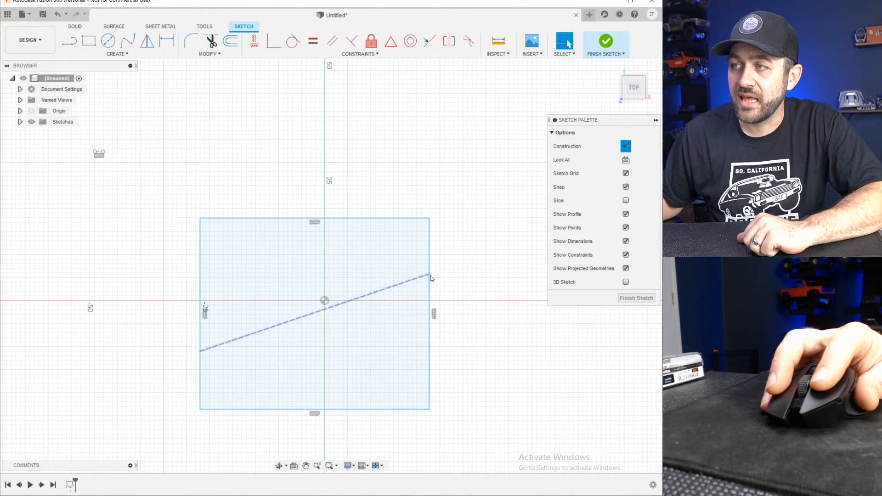
- Constrain the construction line's right endpoint to the midpoint of the rectangle's right side and test it by moving the endpoint
drag(428, 277, 400, 274)
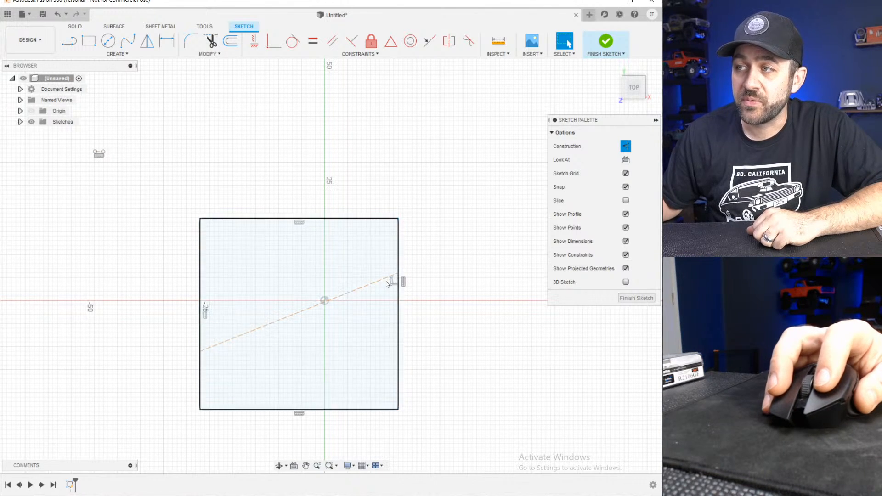
click(398, 273)
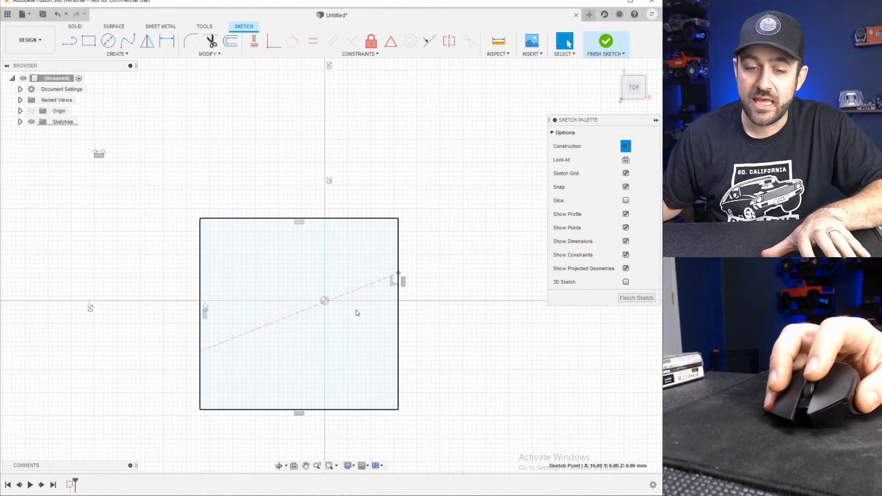
shift+click(399, 247)
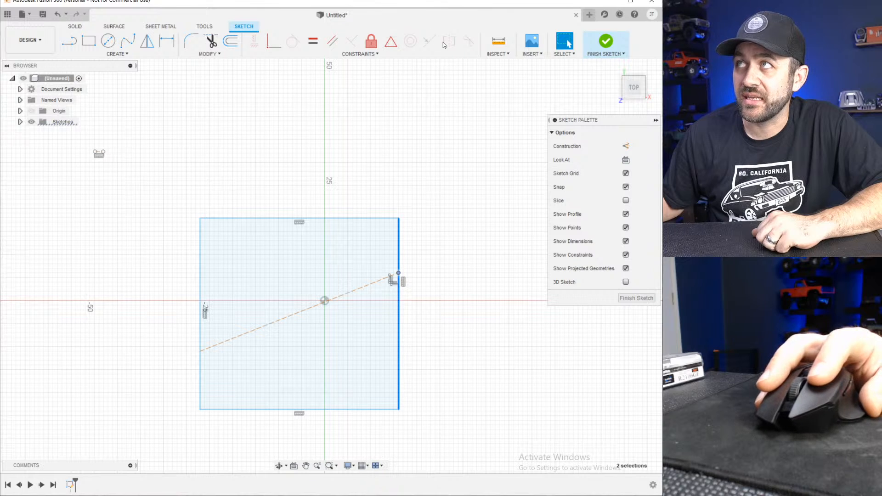
click(391, 43)
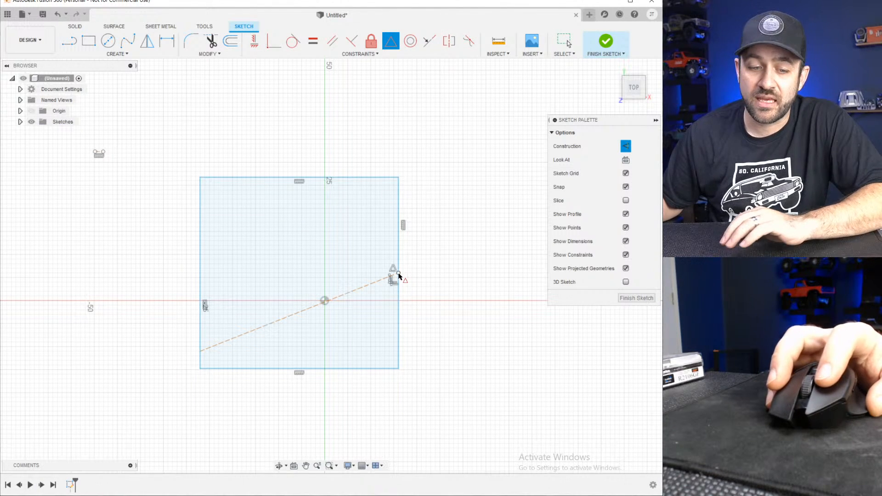
key(Escape)
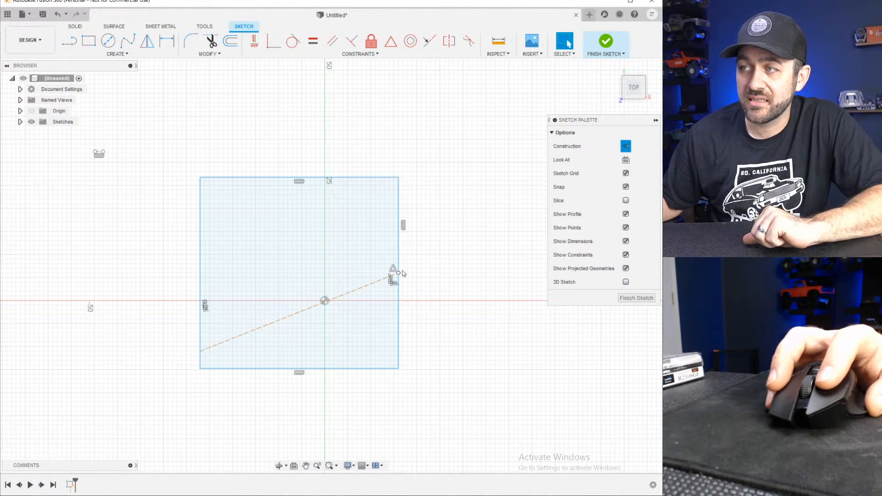
drag(398, 273, 416, 318)
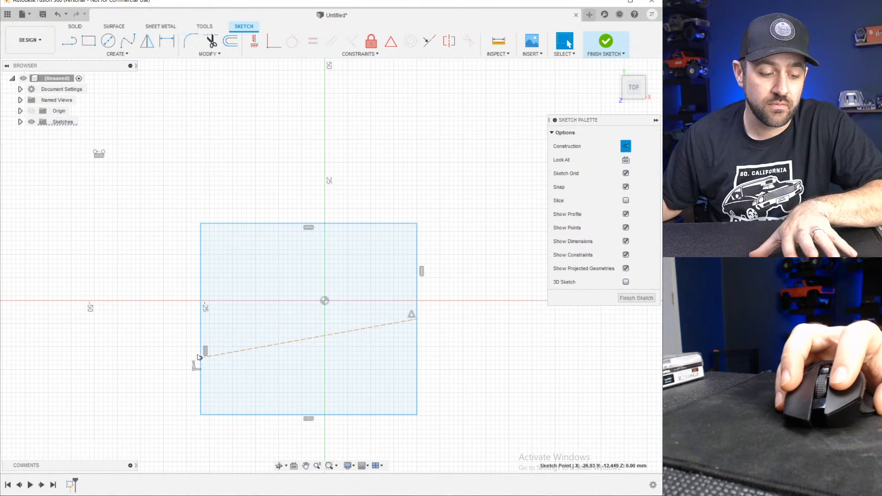
- Constrain the construction line's left endpoint to the midpoint of the rectangle's left side
click(200, 357)
ctrl+click(201, 329)
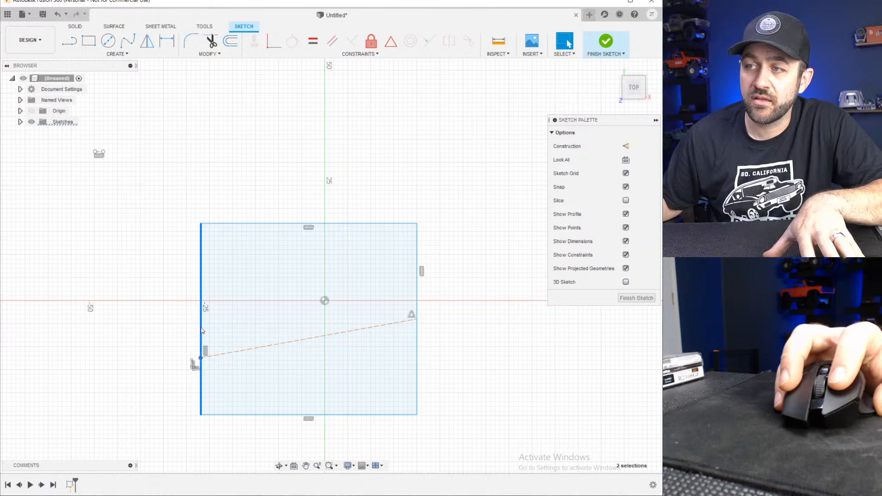
click(391, 43)
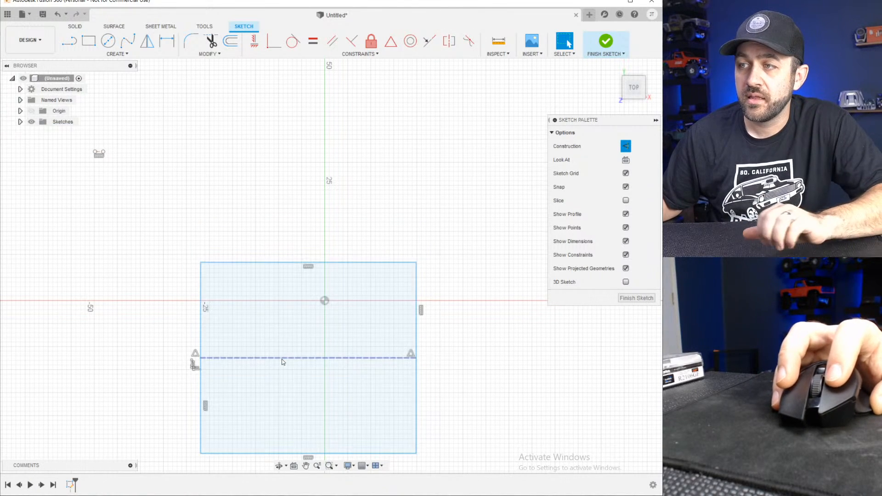
- Center the rectangle by applying a midpoint constraint between the horizontal construction line and the sketch origin
drag(282, 362, 292, 240)
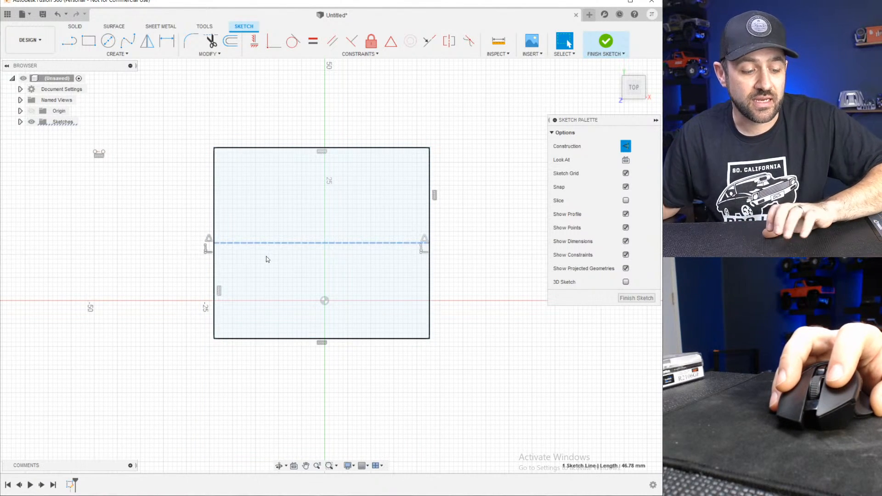
shift+click(325, 301)
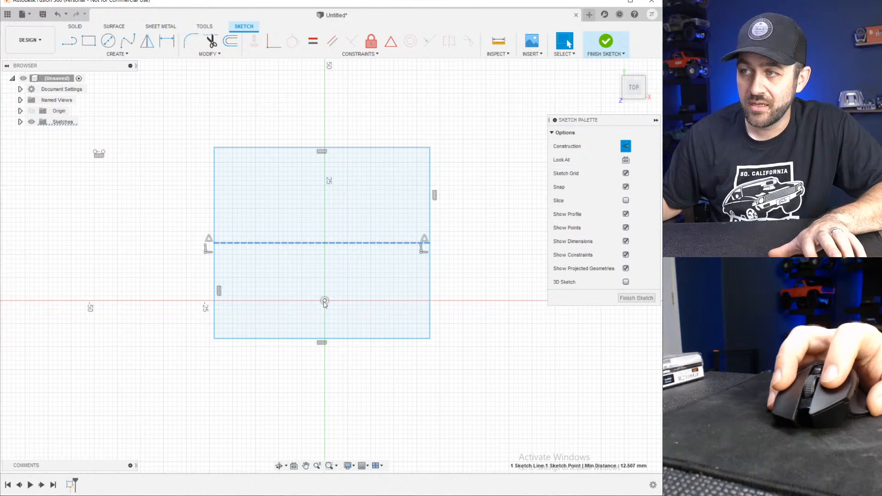
click(391, 44)
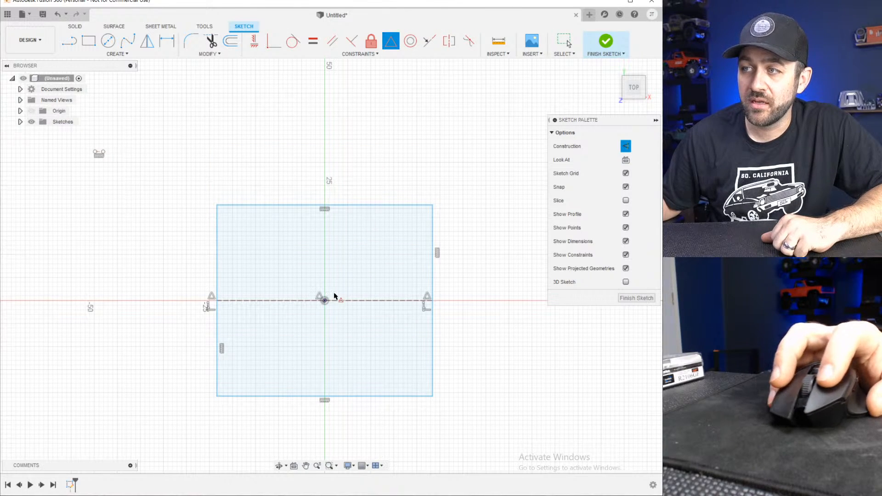
key(Escape)
click(347, 301)
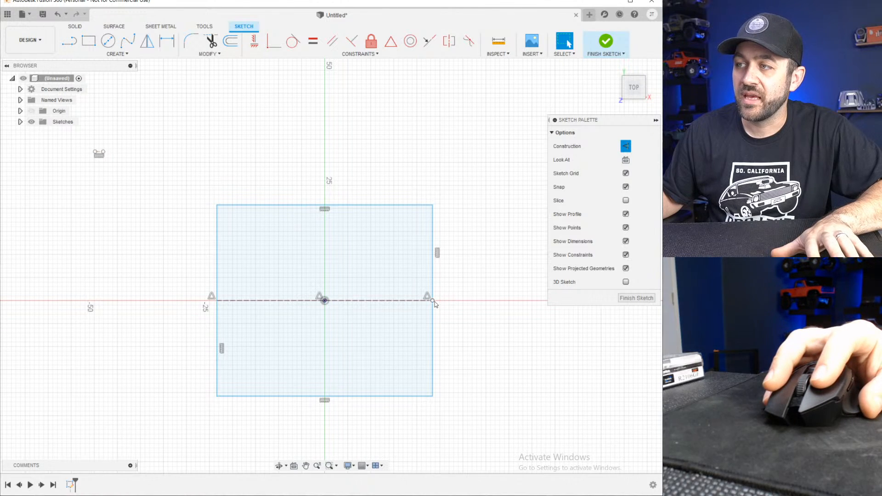
- Resize the centered rectangle by moving its right side, upper side and upper-right corner
mouse_move(432, 301)
mouse_down()
mouse_move(483, 303)
mouse_move(364, 302)
mouse_move(479, 302)
mouse_move(366, 301)
mouse_move(459, 309)
mouse_up()
drag(394, 207, 383, 227)
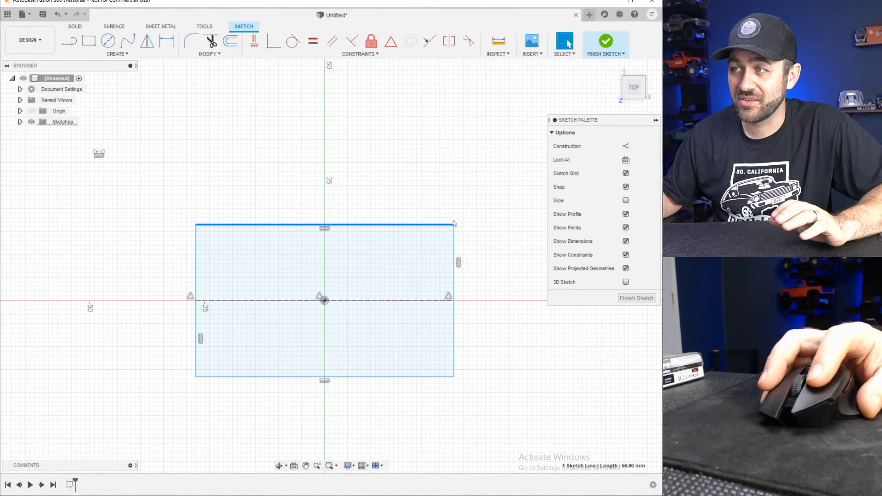
drag(454, 225, 426, 223)
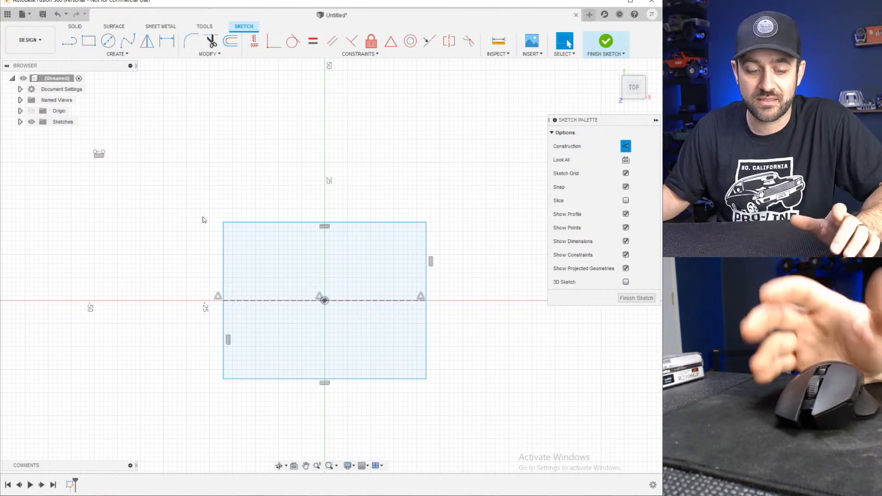
- Dimension the rectangle's horizontal width and set it to 75 mm
key(d)
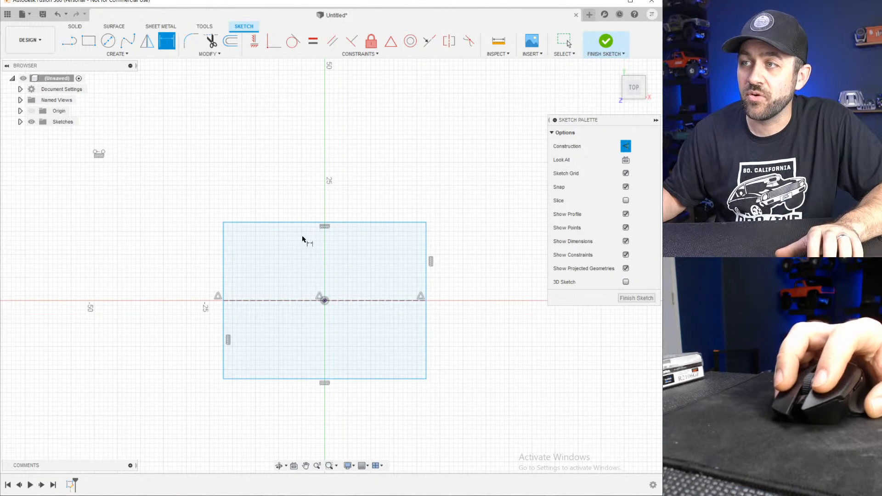
click(166, 40)
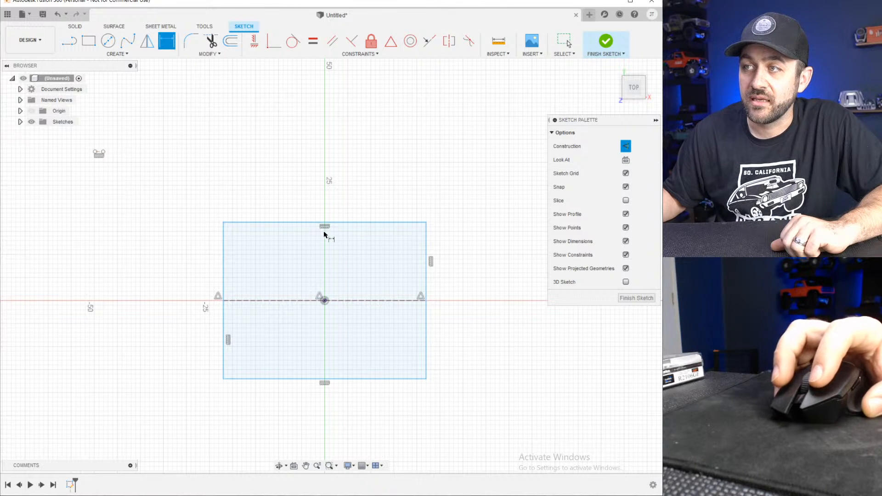
click(308, 224)
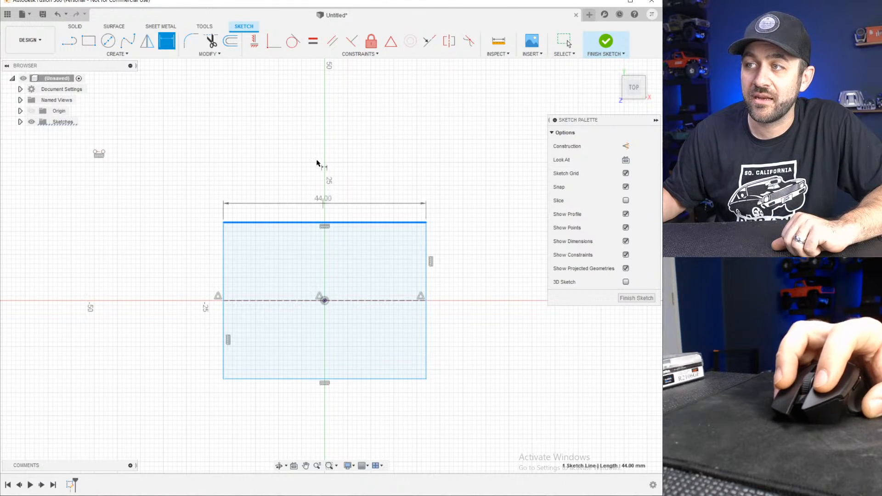
click(328, 192)
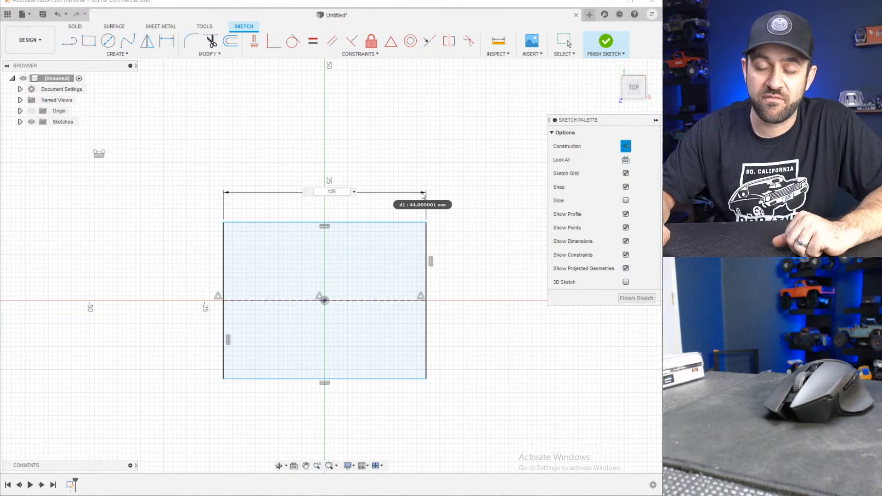
text(125)
key(BackSpace)
key(BackSpace)
key(BackSpace)
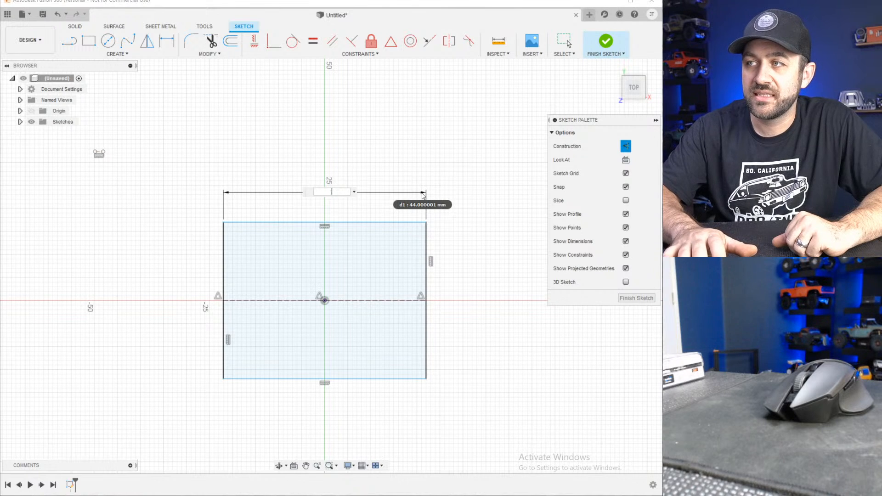
text(7)
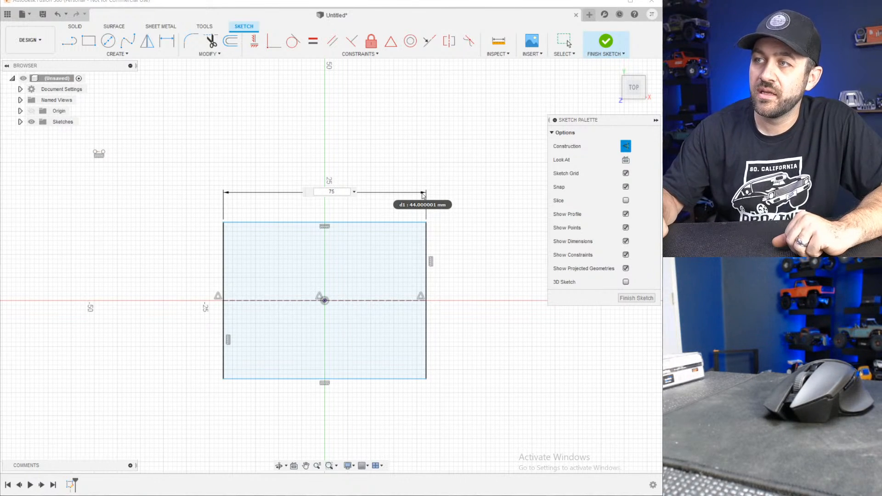
text(5)
key(Return)
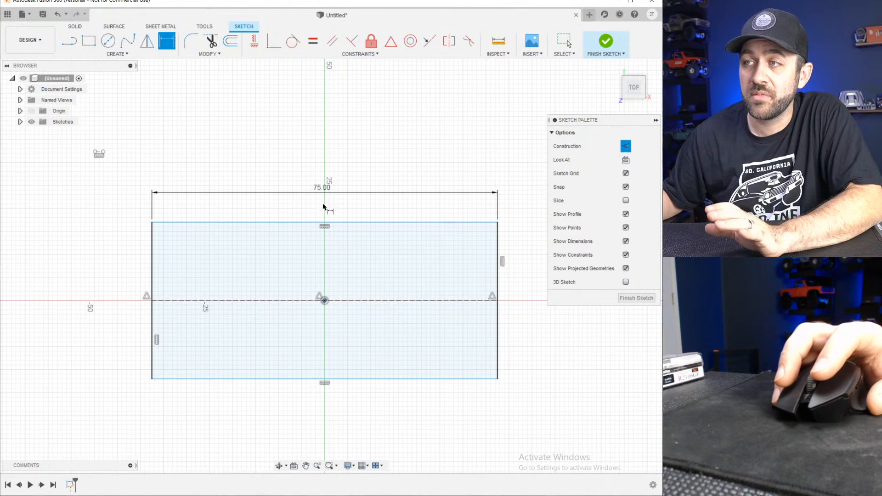
- Review the material unit display choices in the Unit and Value Display preferences, leaving the preferences without changes
click(651, 15)
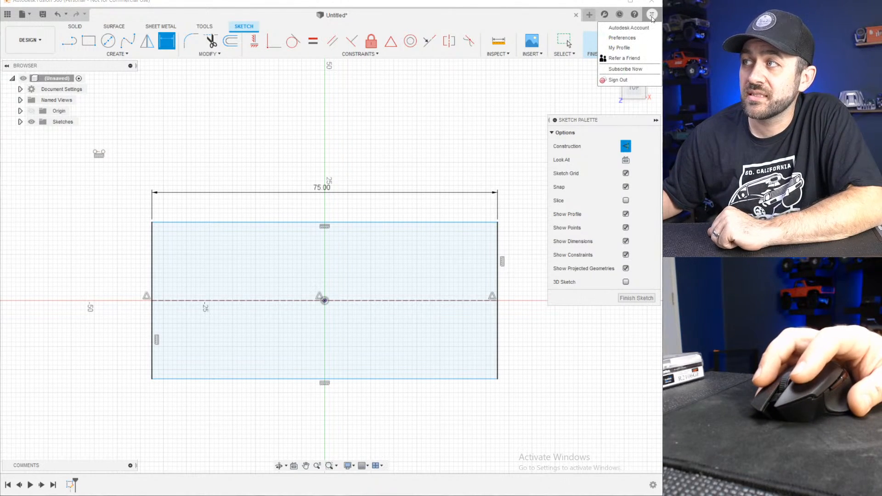
click(637, 39)
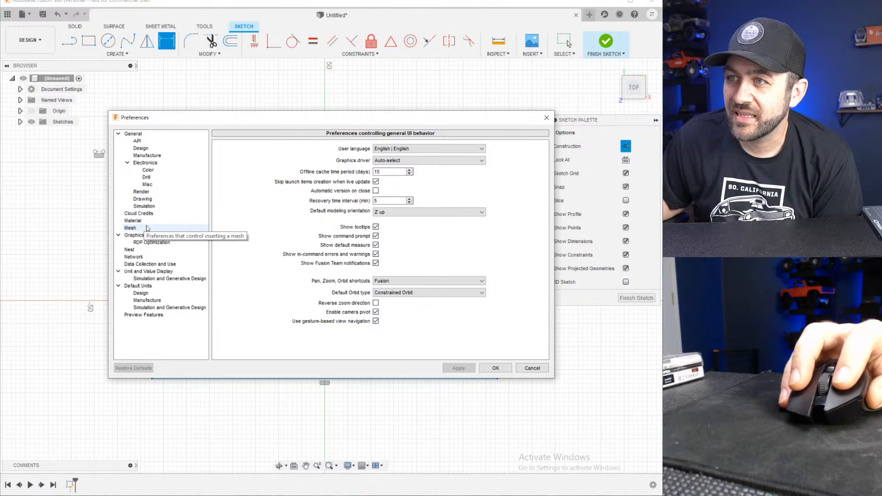
click(152, 272)
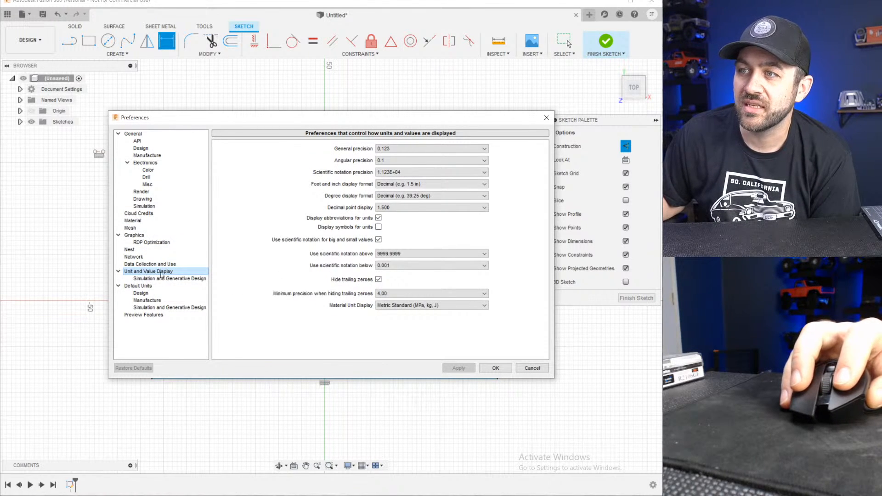
click(422, 309)
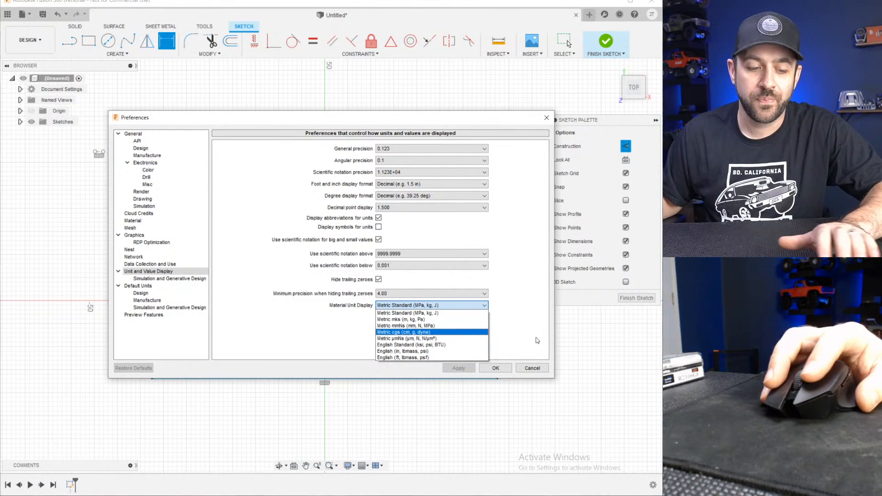
click(534, 363)
click(532, 368)
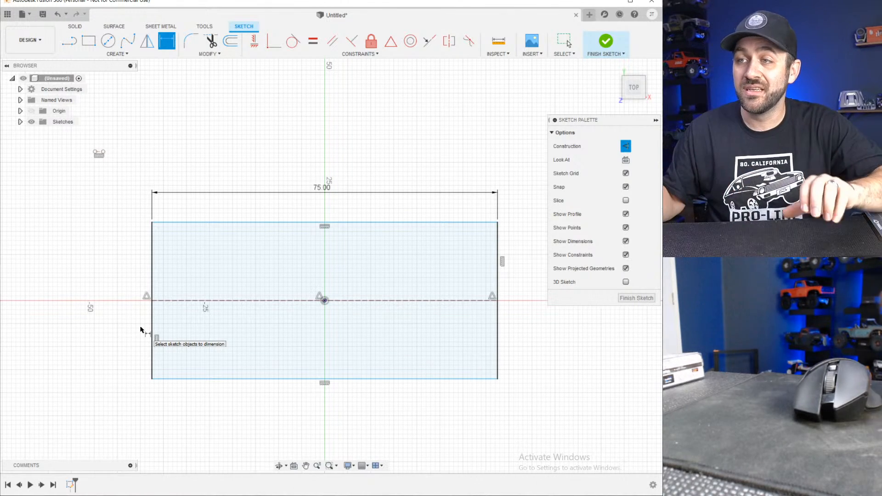
- Dimension the rectangle's vertical side and set it to 50 mm
click(152, 257)
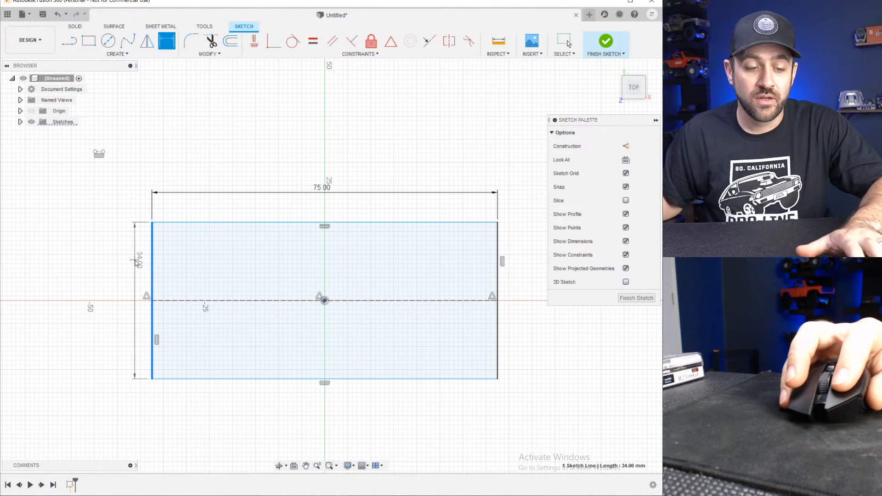
key(Escape)
key(d)
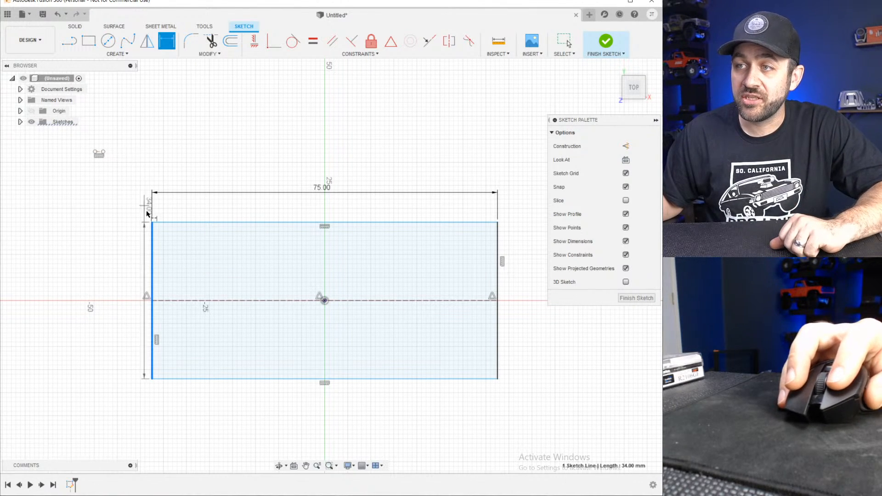
click(121, 289)
text(5)
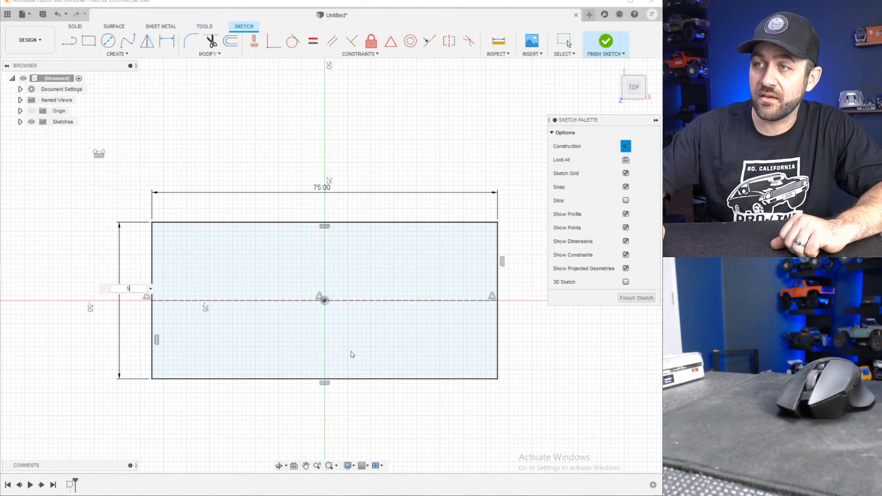
text(0)
key(Return)
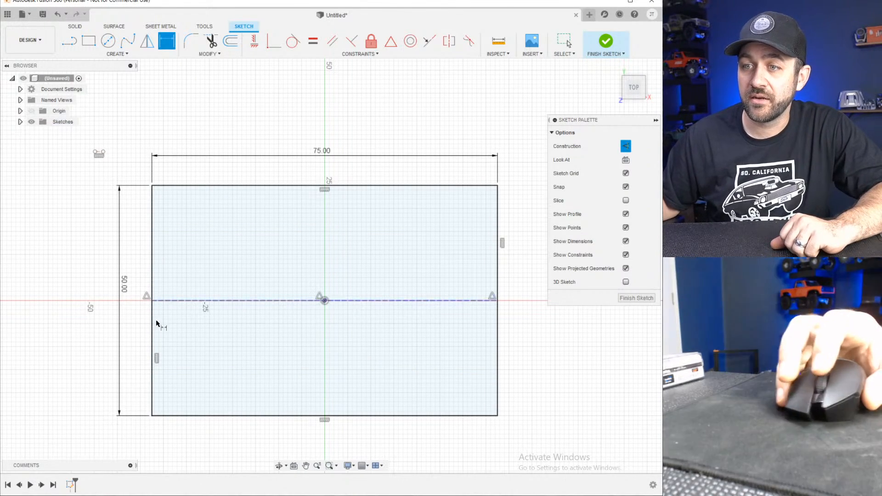
- Finish the sketch of the centered rectangle
scroll(107, 263, down, 2)
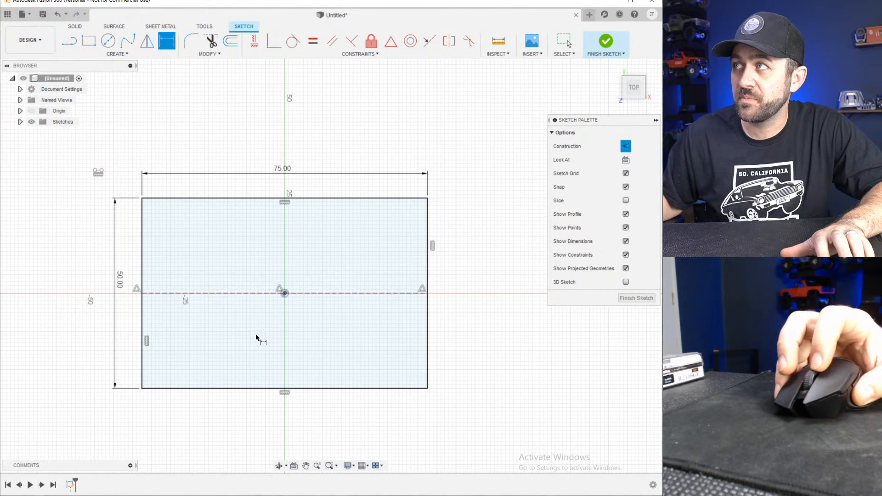
mouse_move(265, 343)
shift+middle_down()
mouse_move(234, 289)
mouse_move(208, 283)
mouse_move(309, 283)
mouse_move(237, 289)
mouse_move(276, 294)
mouse_move(266, 305)
mouse_move(274, 282)
mouse_move(300, 281)
mouse_move(298, 257)
shift+middle_up()
key(d)
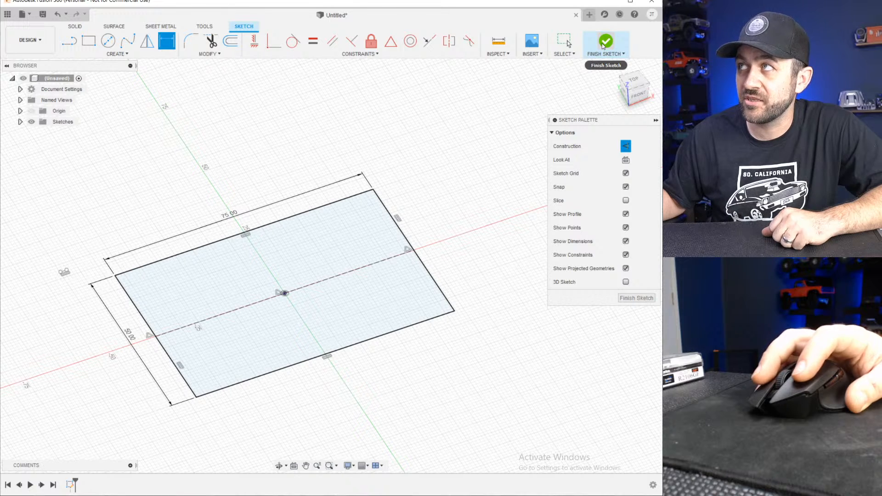
click(603, 43)
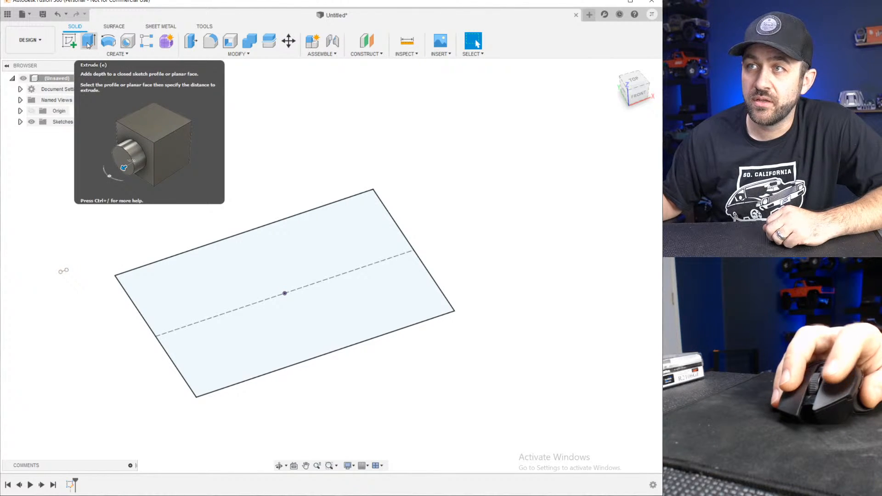
- Extrude the rectangular profile upward 25 mm on one side as a new body
click(87, 42)
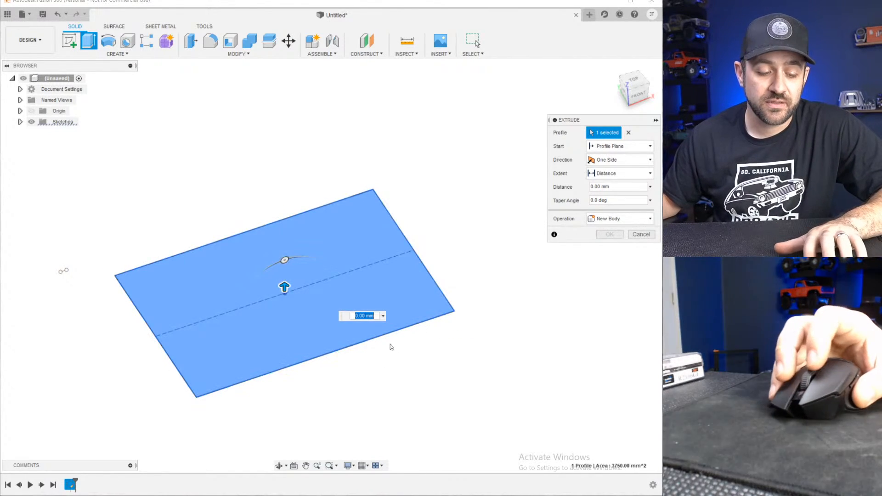
mouse_move(390, 347)
shift+middle_down()
mouse_move(395, 301)
mouse_move(388, 340)
mouse_move(366, 347)
mouse_move(406, 347)
mouse_move(365, 354)
mouse_move(393, 351)
mouse_move(391, 344)
shift+middle_up()
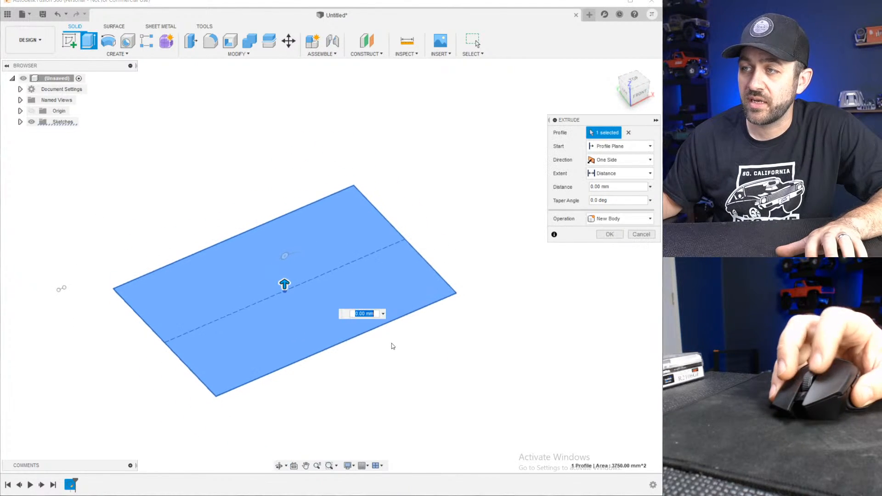
scroll(282, 315, up, 3)
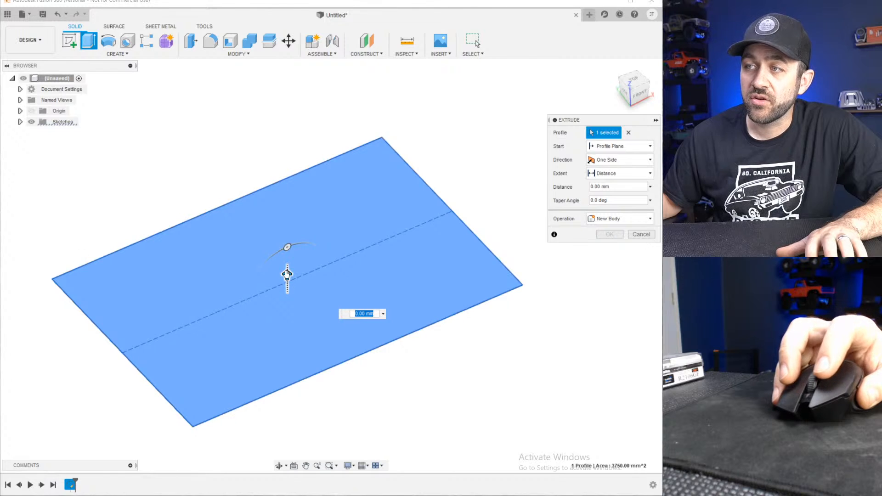
drag(287, 274, 305, 139)
scroll(297, 195, down, 3)
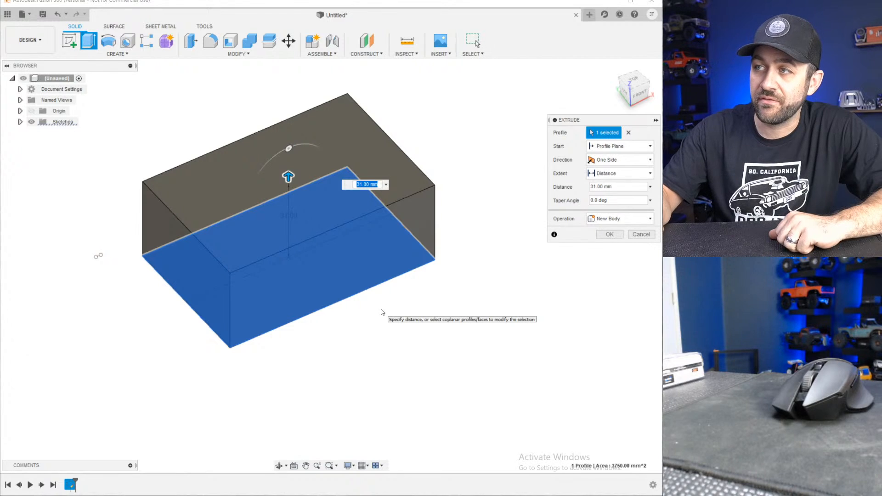
key(Return)
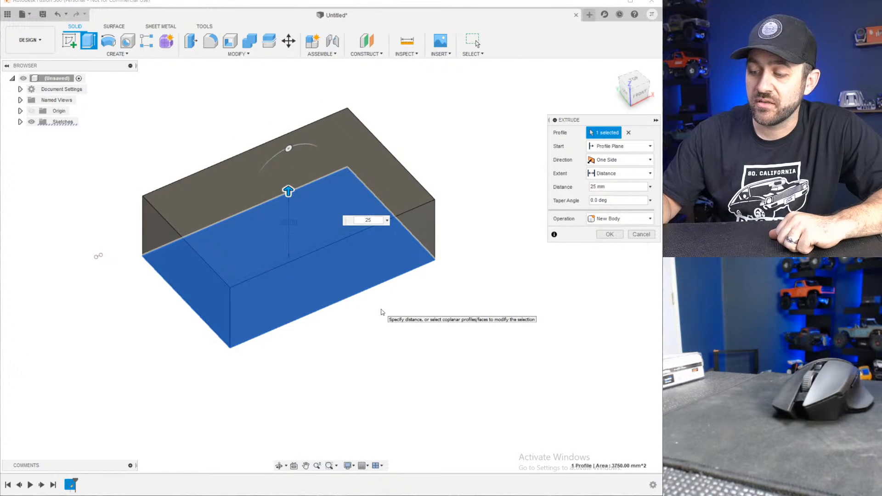
key(Return)
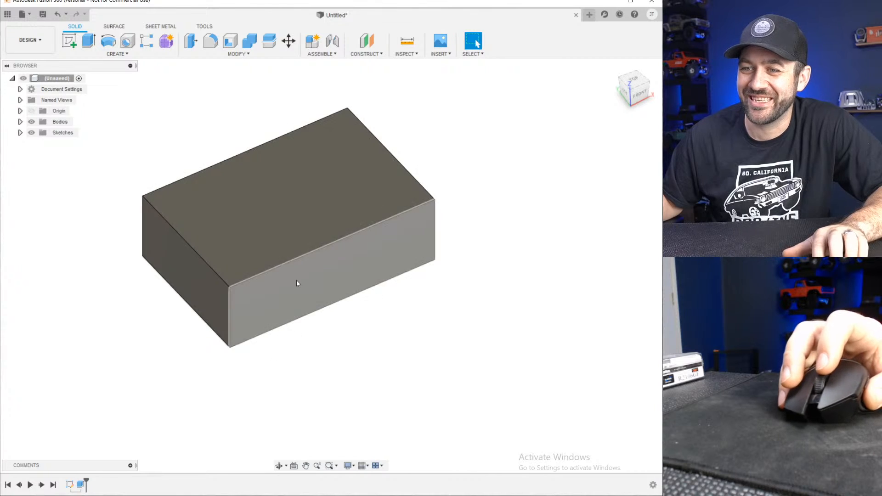
shift+middle_drag(294, 252, 330, 250)
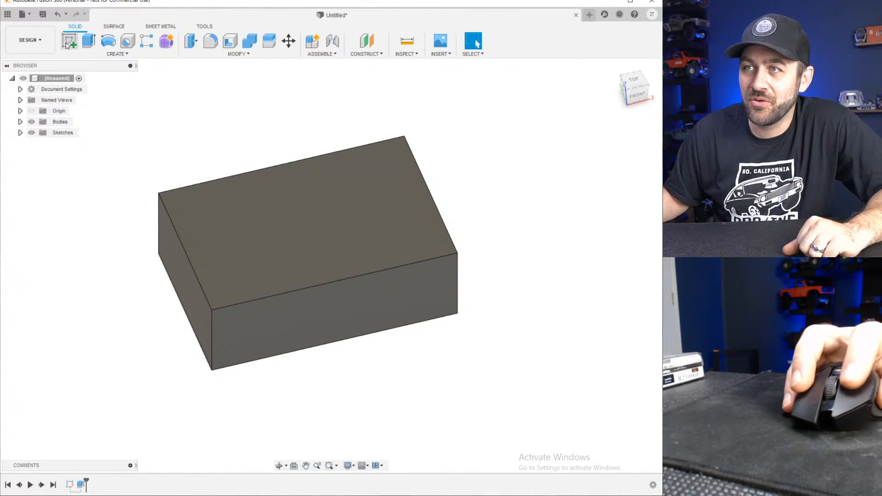
click(66, 43)
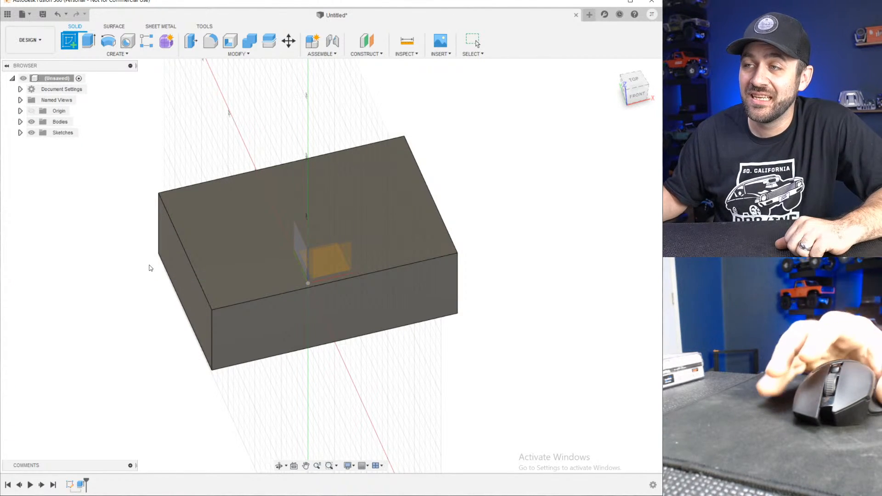
key(Escape)
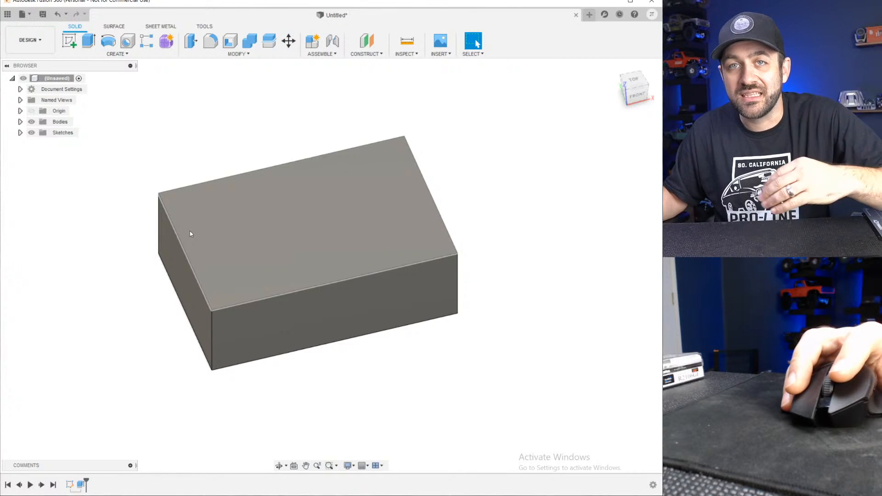
- Create a new sketch on the upper face of the extruded block
click(68, 44)
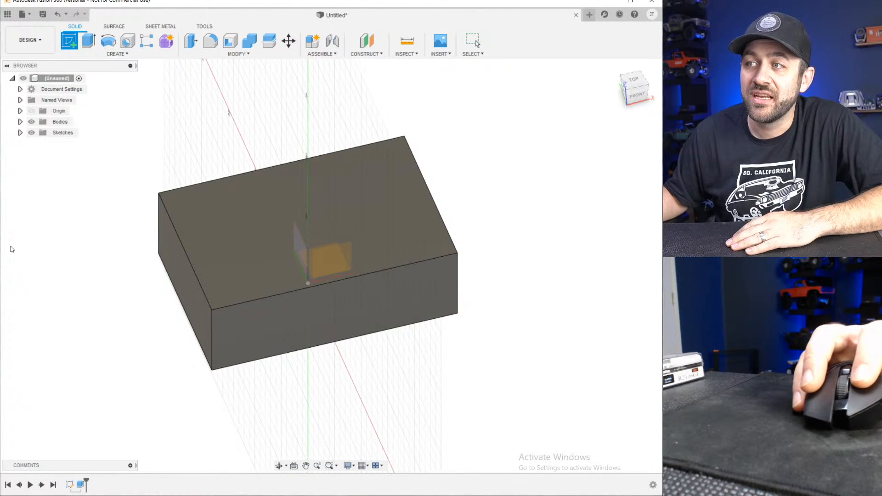
shift+middle_drag(388, 351, 452, 354)
mouse_move(430, 405)
shift+middle_down()
mouse_move(433, 373)
mouse_move(359, 360)
mouse_move(382, 349)
mouse_move(396, 366)
mouse_move(445, 367)
mouse_move(432, 384)
shift+middle_up()
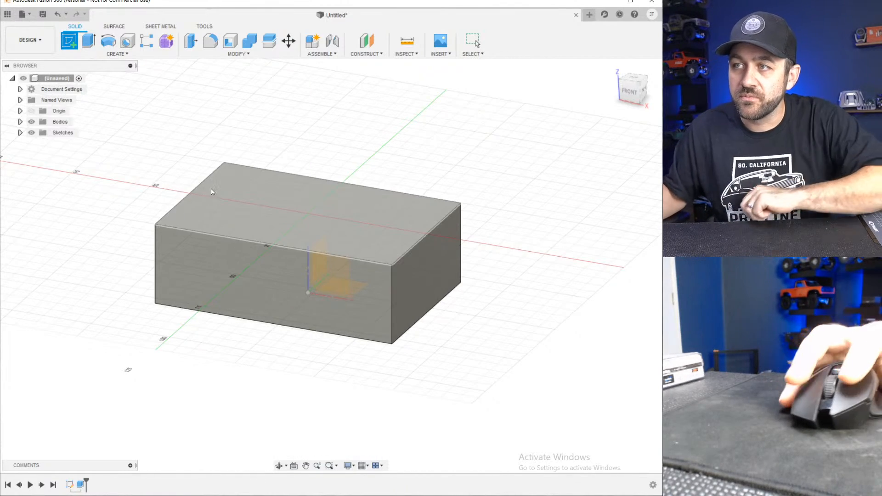
click(230, 195)
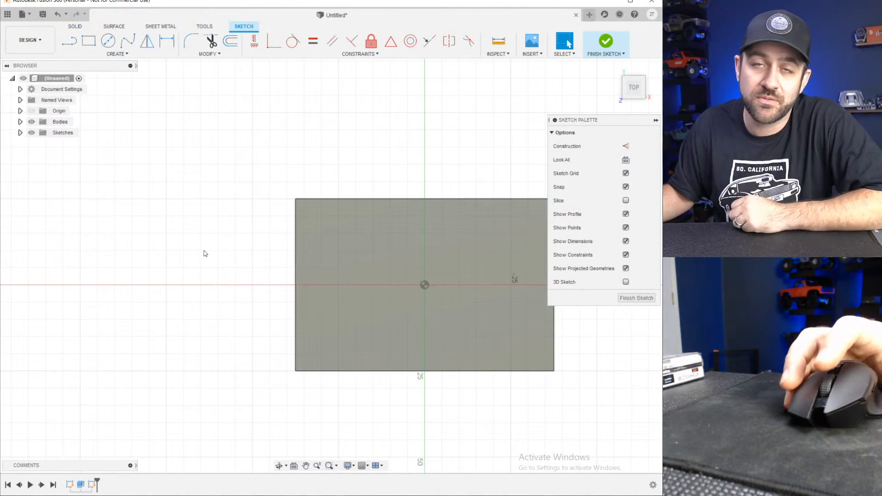
- Sketch a small two-point rectangle around the origin in the middle of the block's upper face
scroll(328, 224, up, 3)
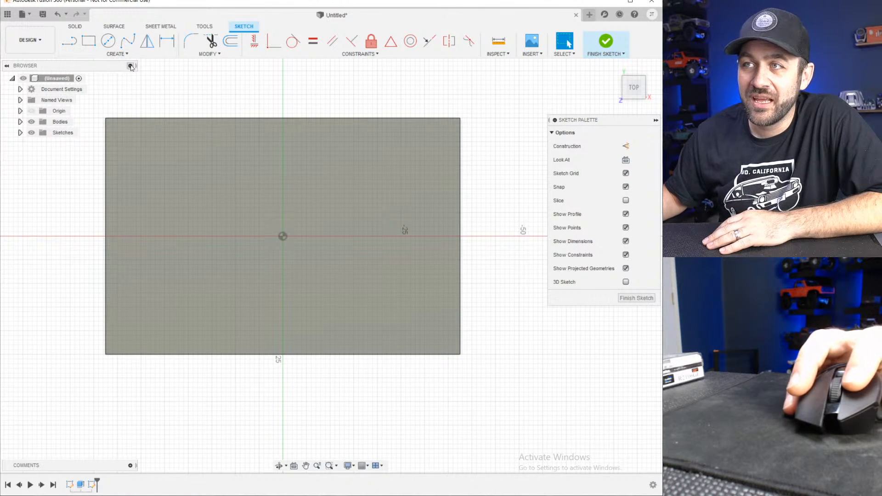
click(87, 46)
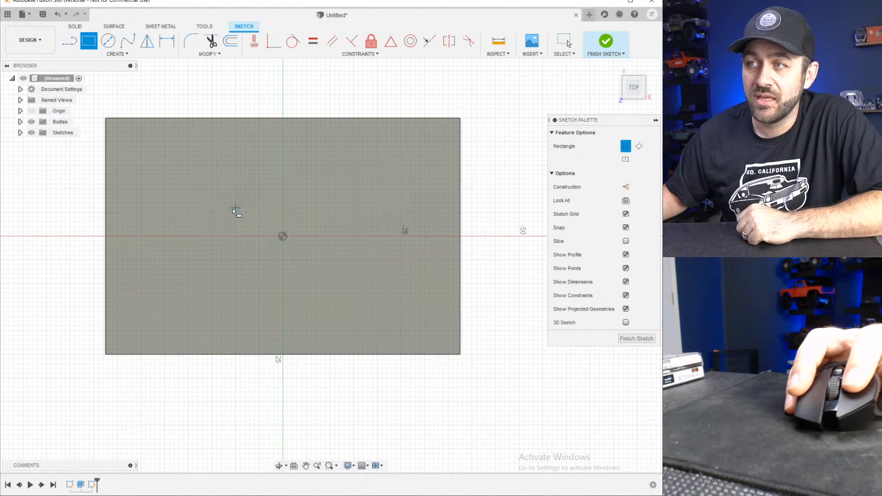
click(236, 208)
click(334, 269)
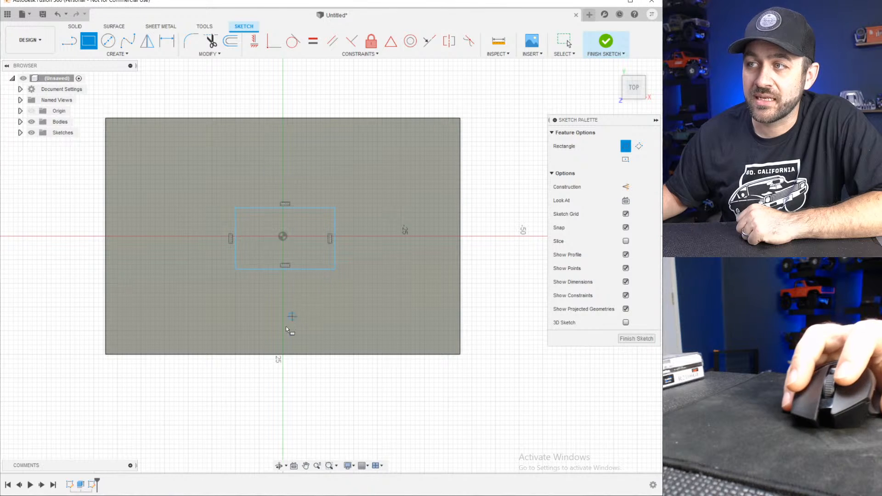
key(Escape)
key(d)
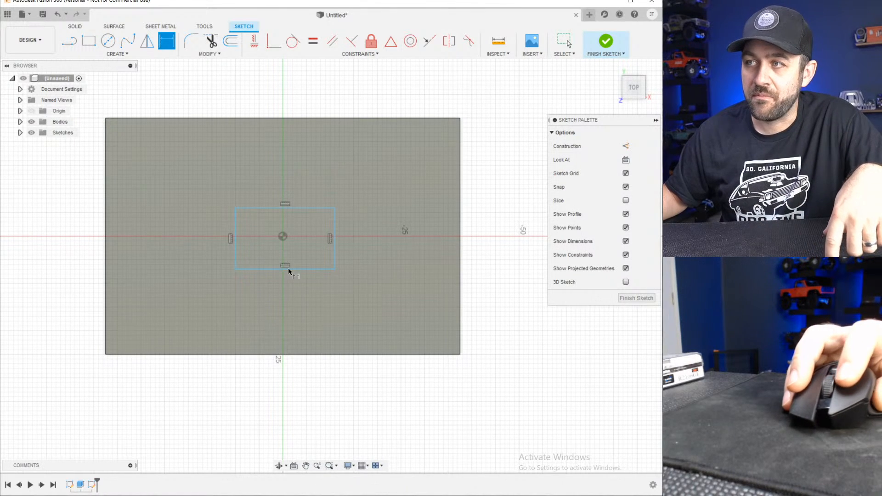
- Dimension the short side of the small rectangle on the block's upper face to 10 mm
click(335, 235)
click(372, 239)
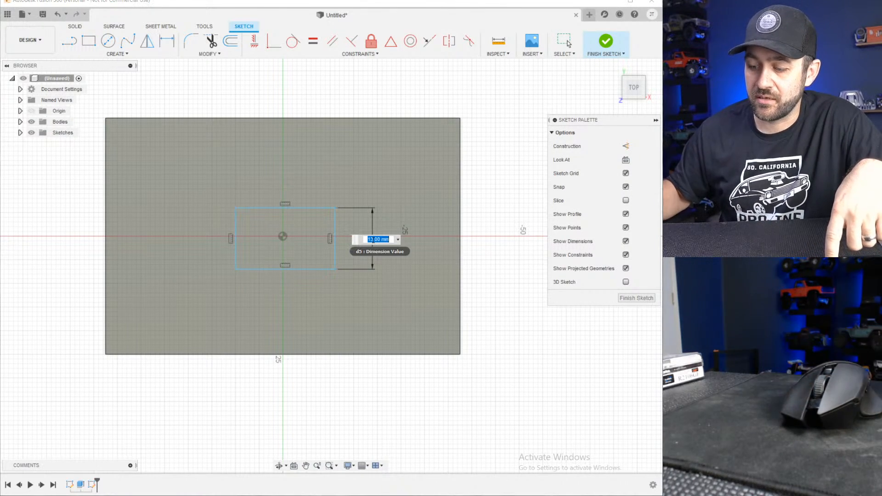
text(10)
key(Return)
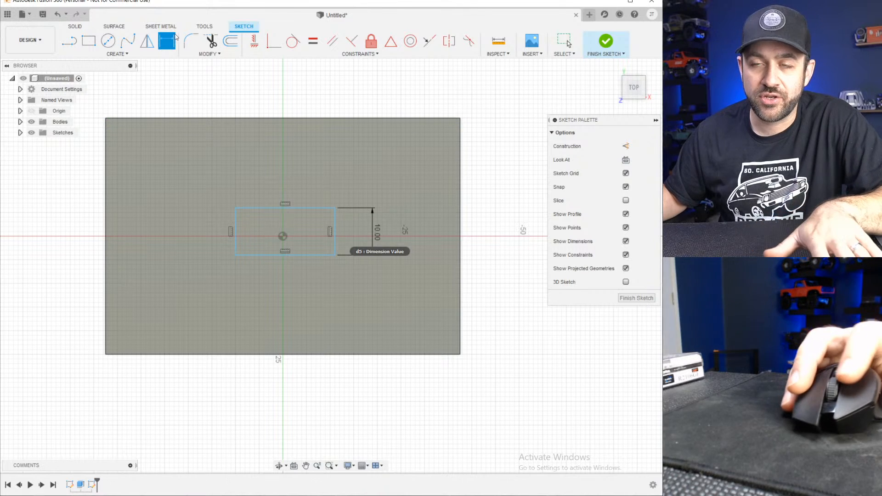
- Apply sketch fillets to all four corners of the small rectangle
click(190, 42)
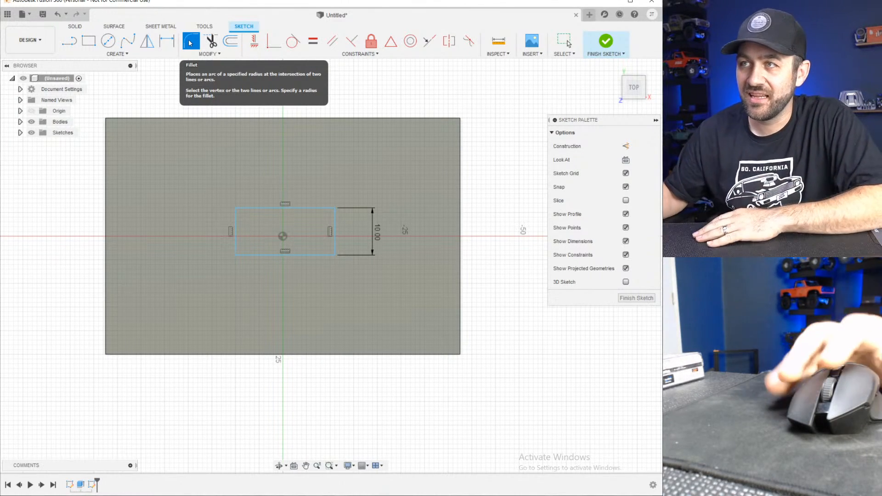
click(189, 43)
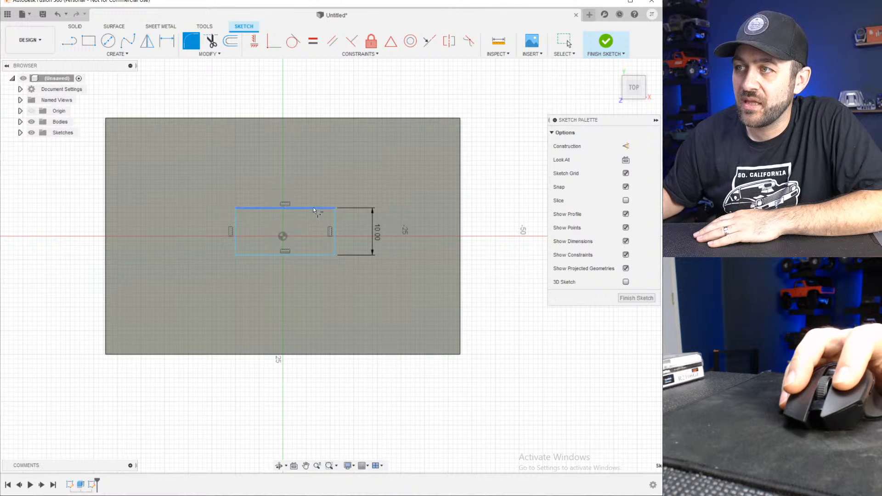
click(314, 210)
click(336, 222)
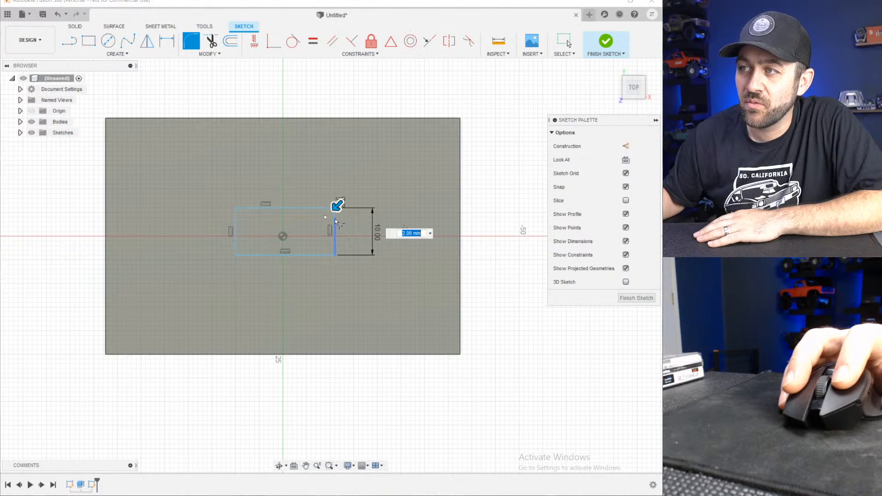
scroll(336, 228, up, 2)
click(337, 244)
click(332, 267)
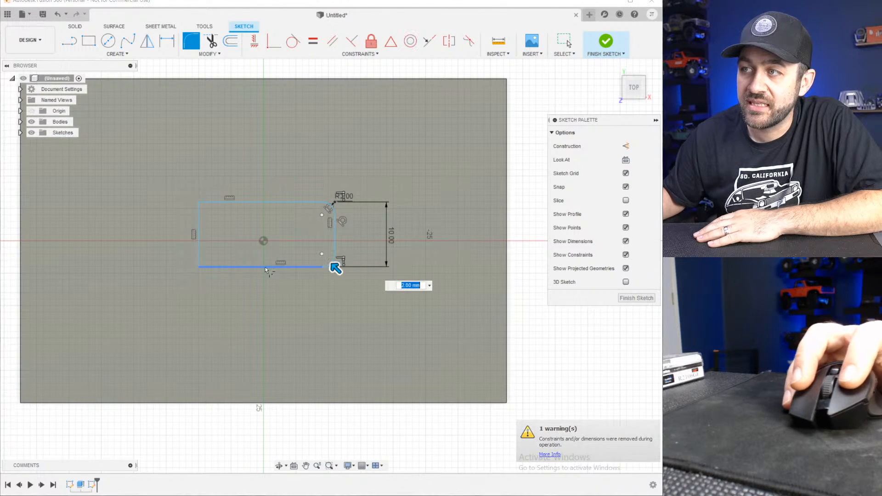
click(216, 267)
click(199, 255)
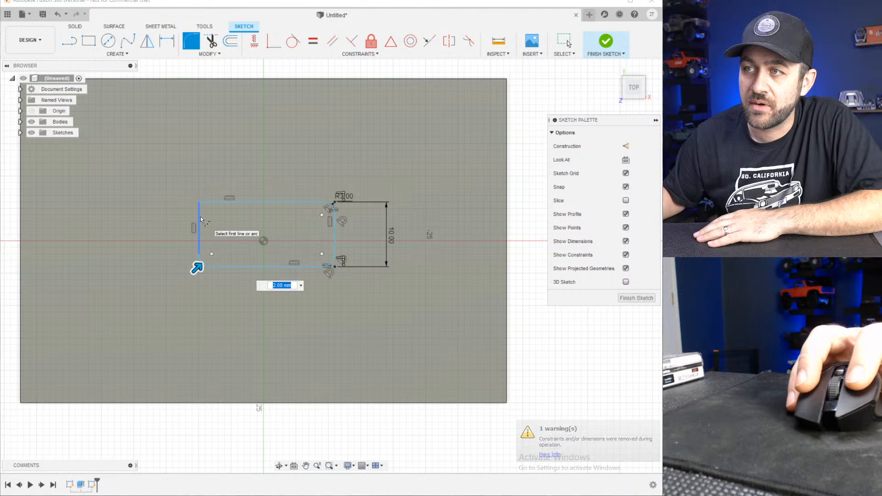
click(211, 202)
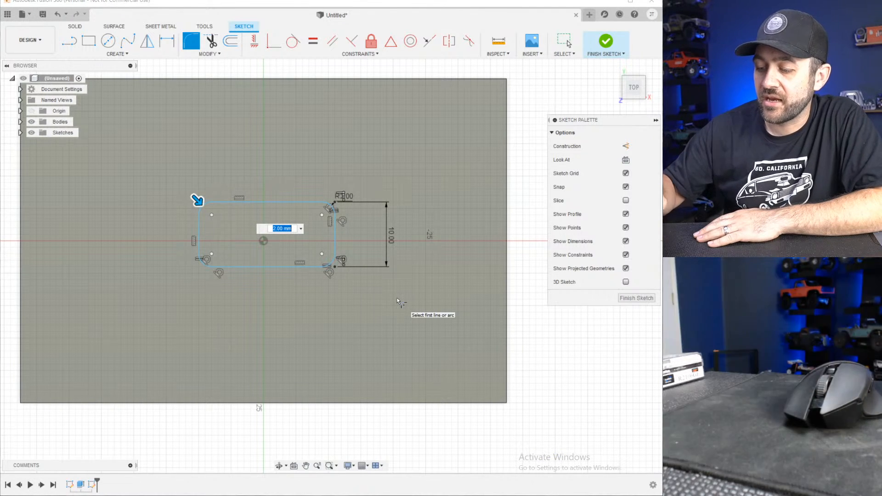
- Try fillet radii of 5 mm and 4.95 mm on the small rectangle's corners
text(5)
key(Return)
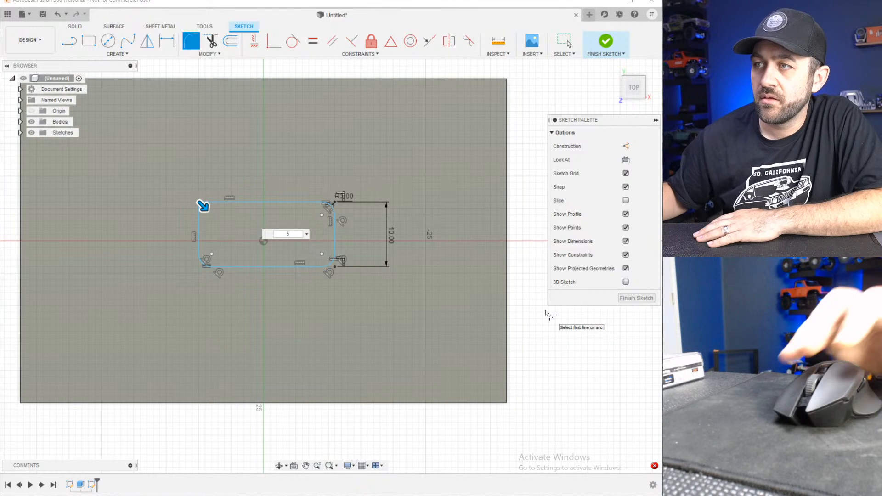
double_click(288, 235)
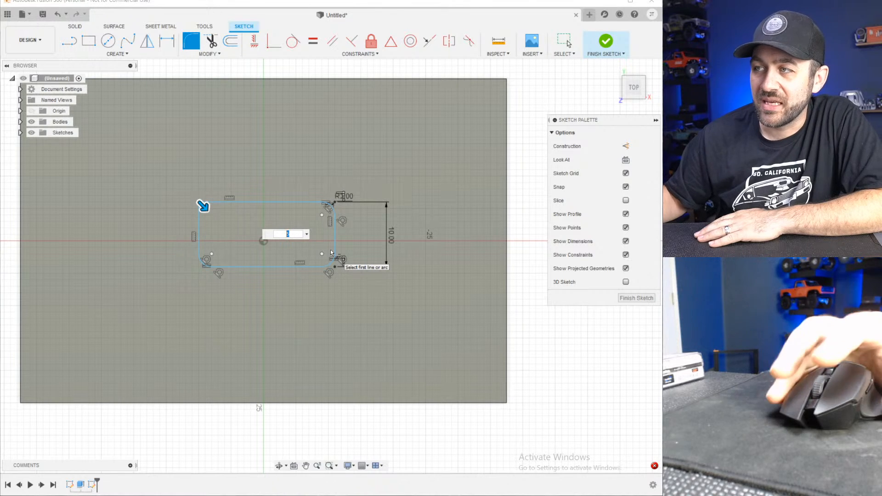
scroll(387, 239, up, 3)
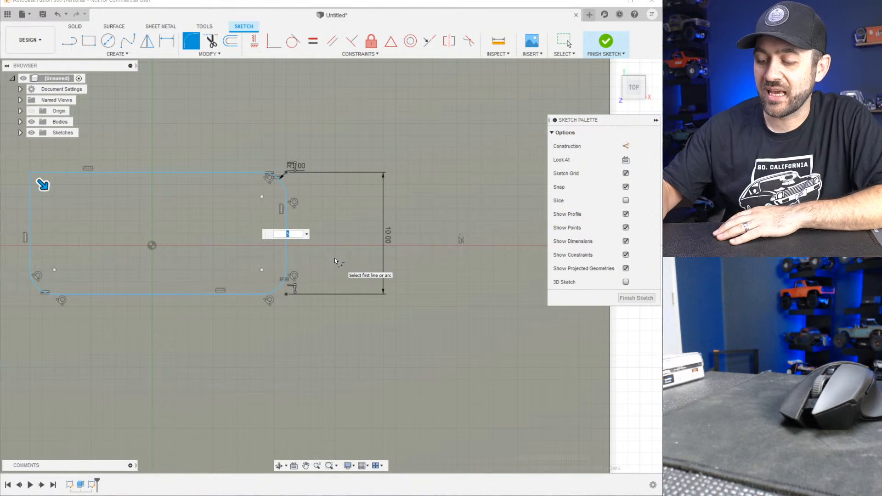
text(4.95)
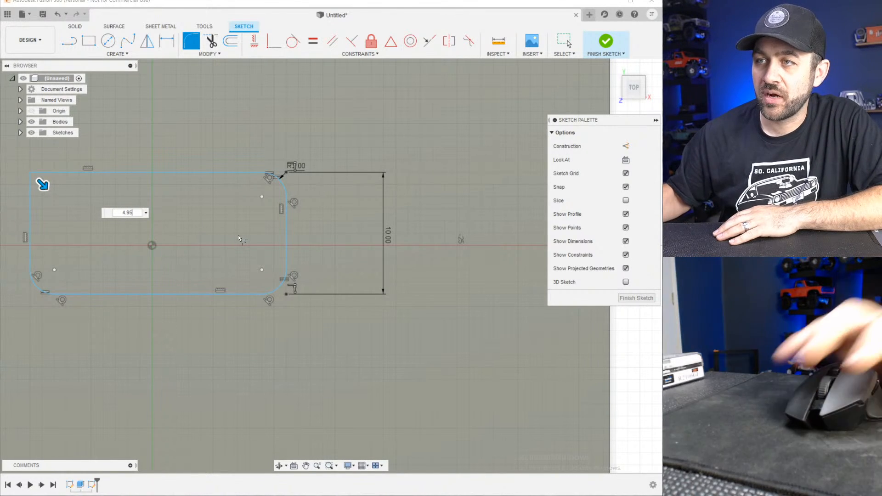
key(Return)
scroll(240, 238, down, 3)
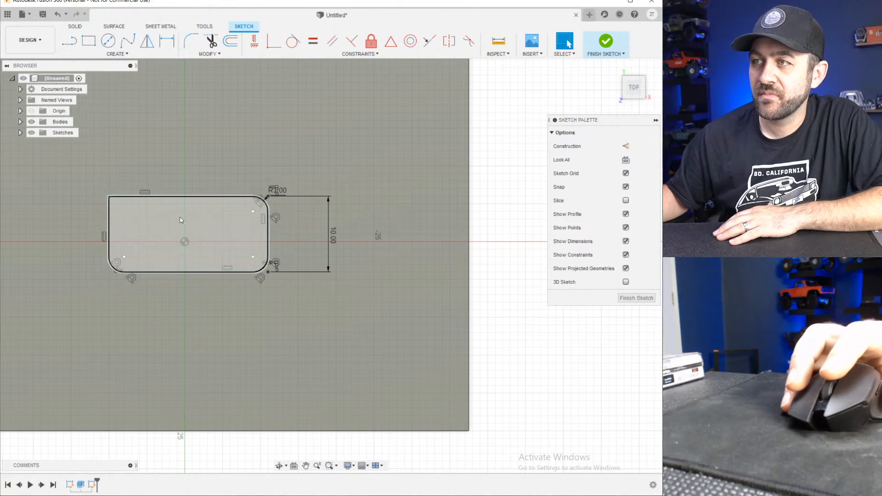
- Undo the corner fillets to restore the plain small rectangle
scroll(286, 260, up, 2)
key(ctrl+z)
key(ctrl+z)
key(ctrl+z)
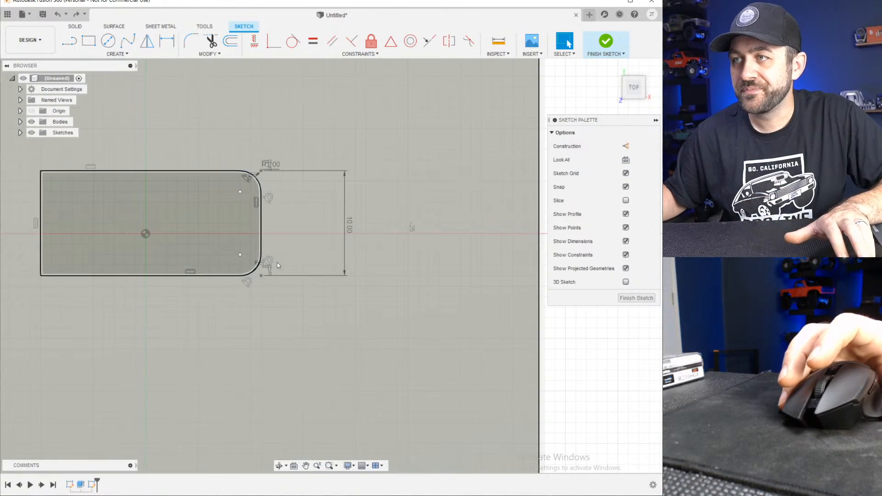
scroll(280, 266, down, 2)
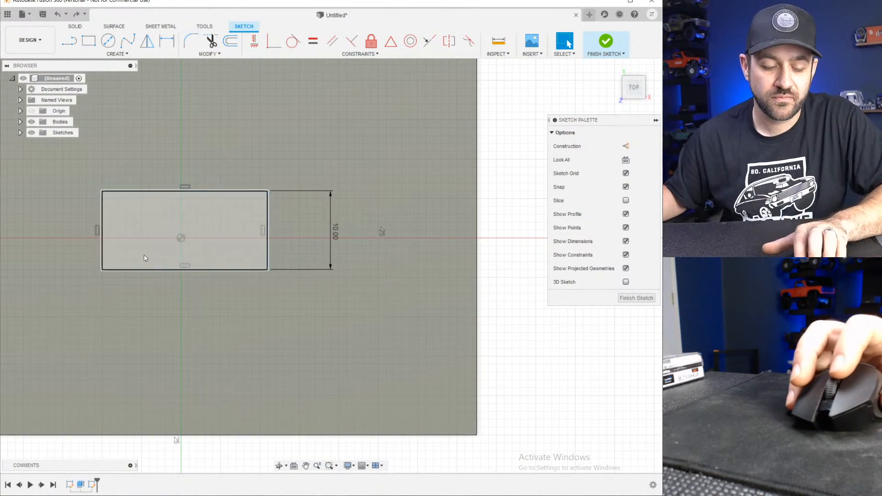
- Delete the small rectangle together with its dimension from the sketch on the upper face
scroll(144, 258, down, 2)
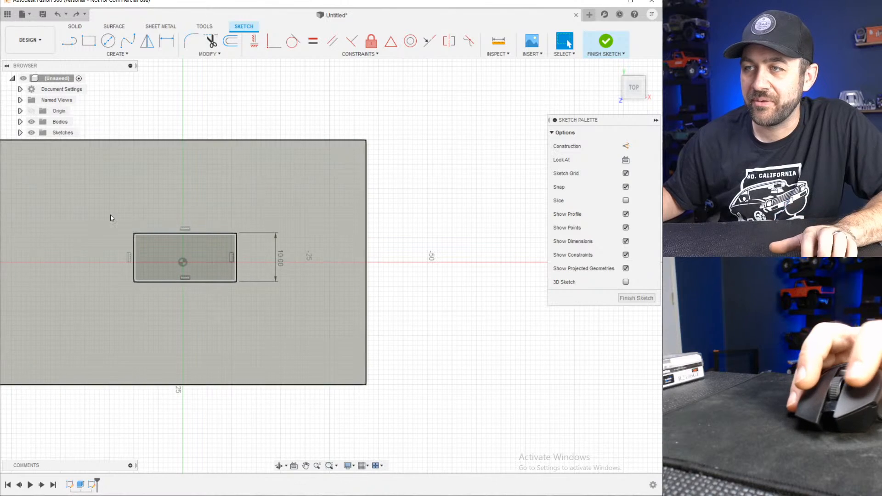
drag(111, 218, 302, 293)
key(Delete)
- Sketch a horizontal center-to-center slot across the origin, about 15 mm between centers and about 12 mm wide
middle_drag(175, 287, 243, 288)
scroll(248, 282, up, 2)
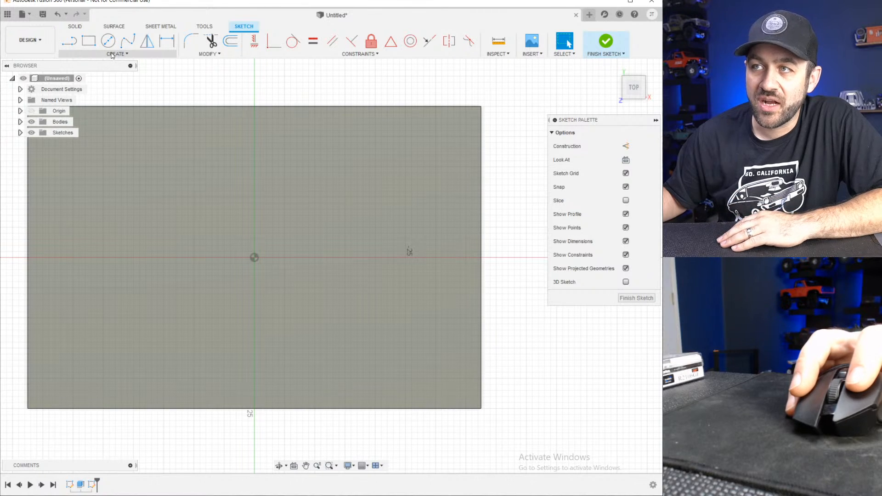
click(120, 54)
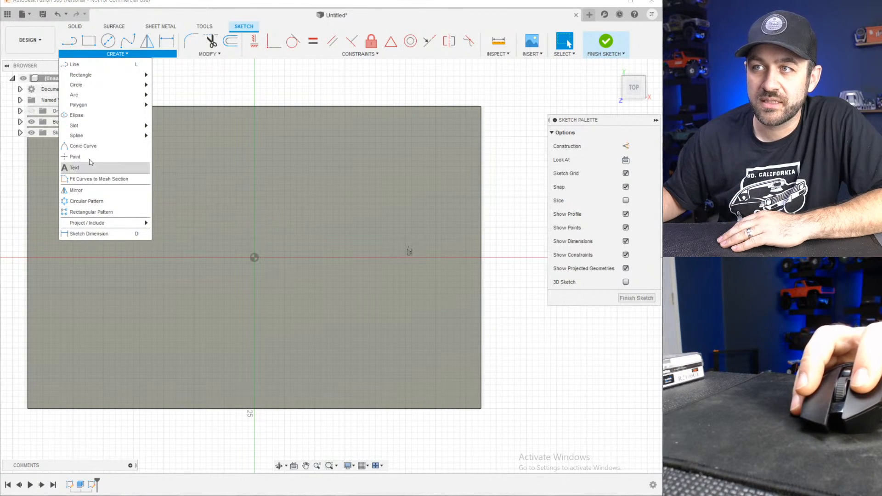
mouse_move(81, 129)
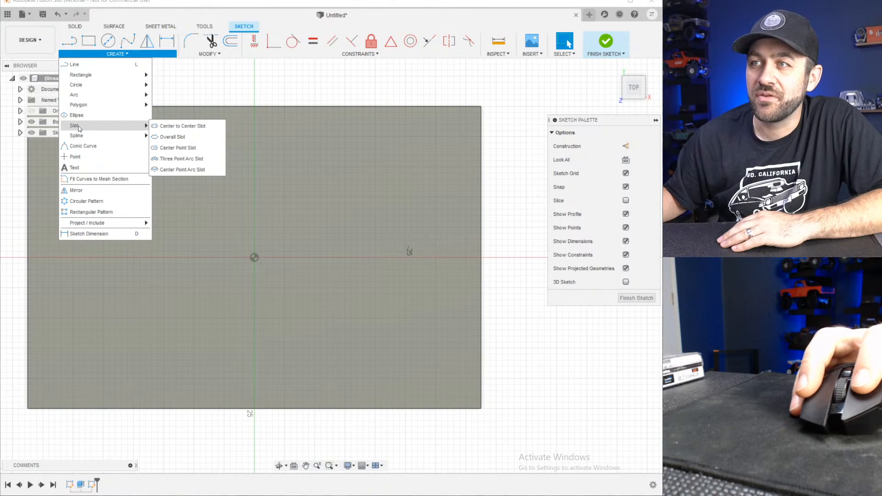
click(178, 127)
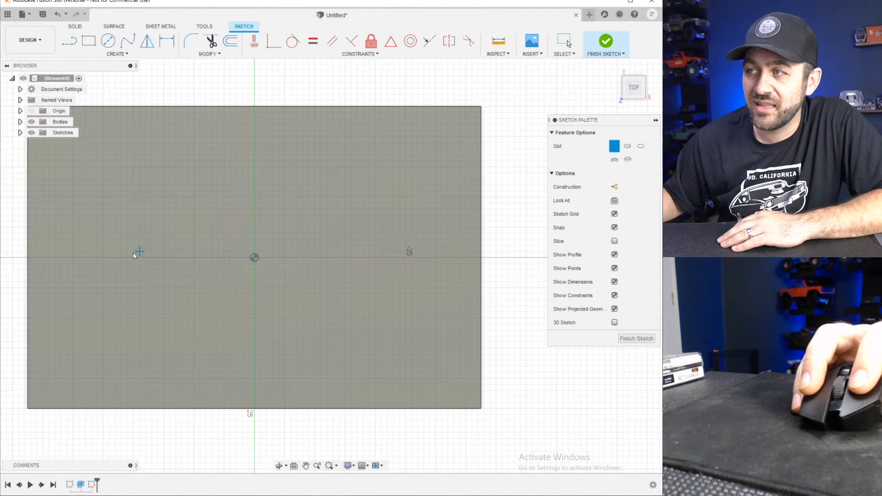
click(212, 258)
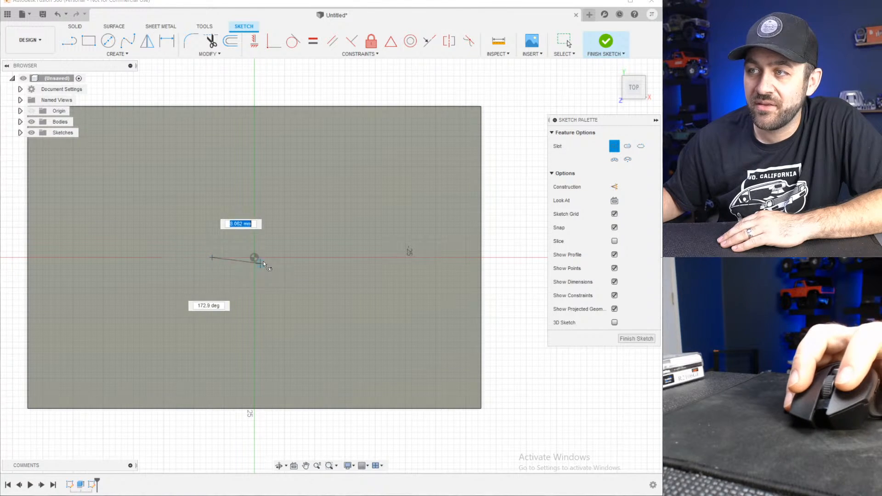
click(300, 256)
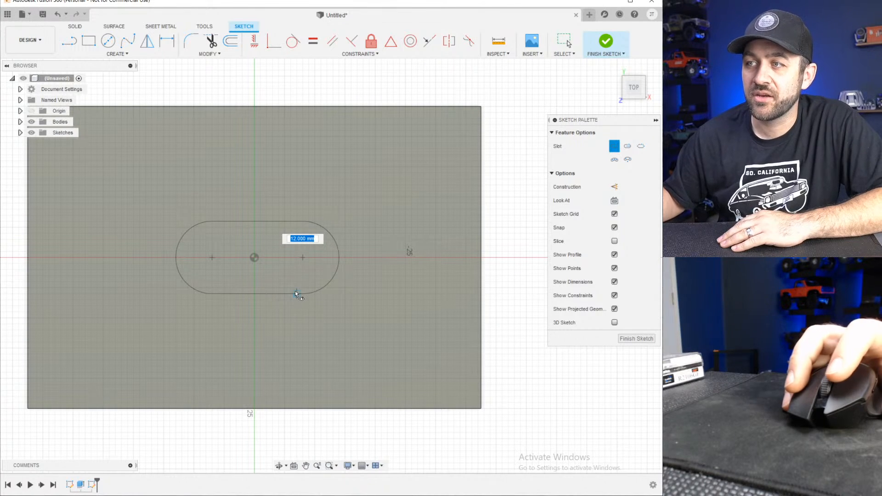
click(295, 291)
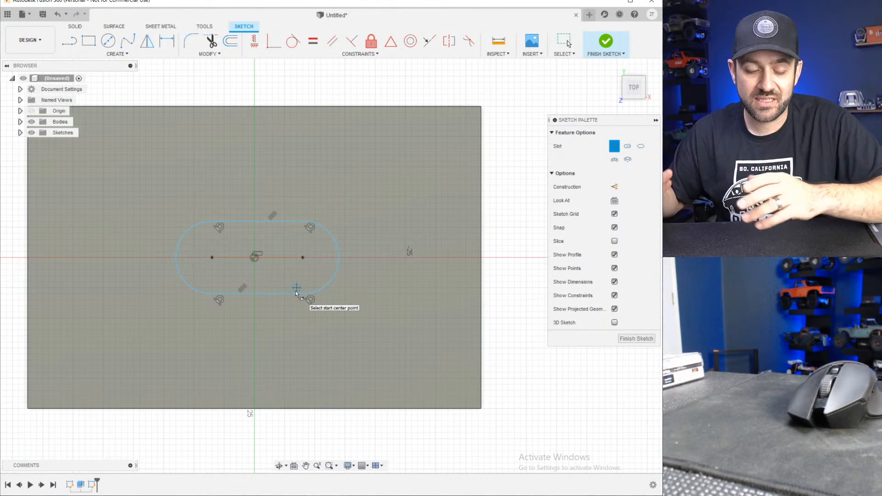
key(Escape)
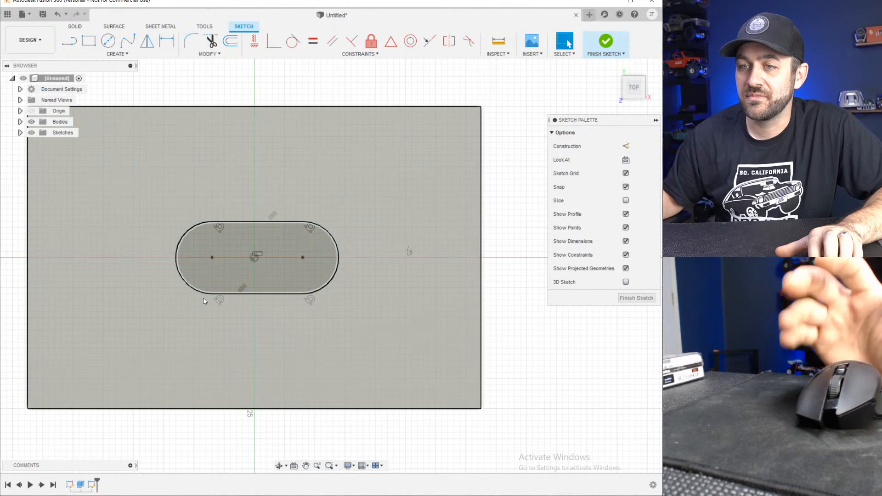
- Constrain the midpoint of the slot's centerline to the origin with a MidPoint constraint
scroll(293, 305, up, 4)
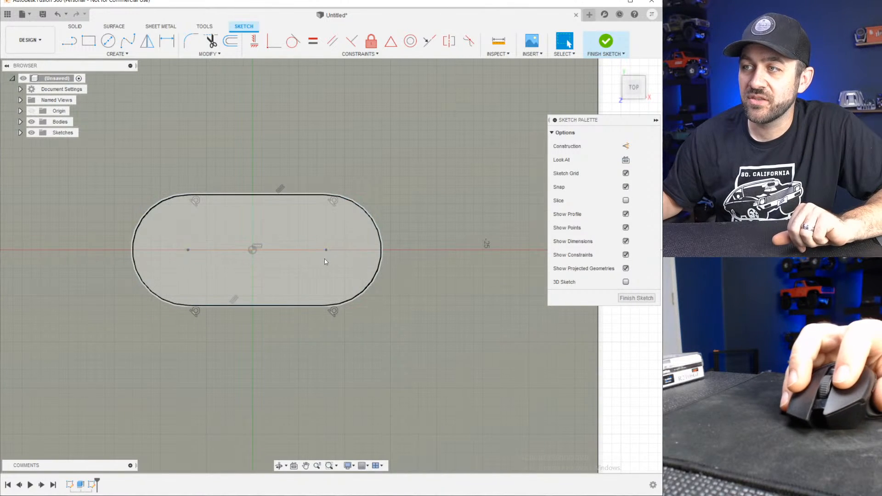
click(282, 250)
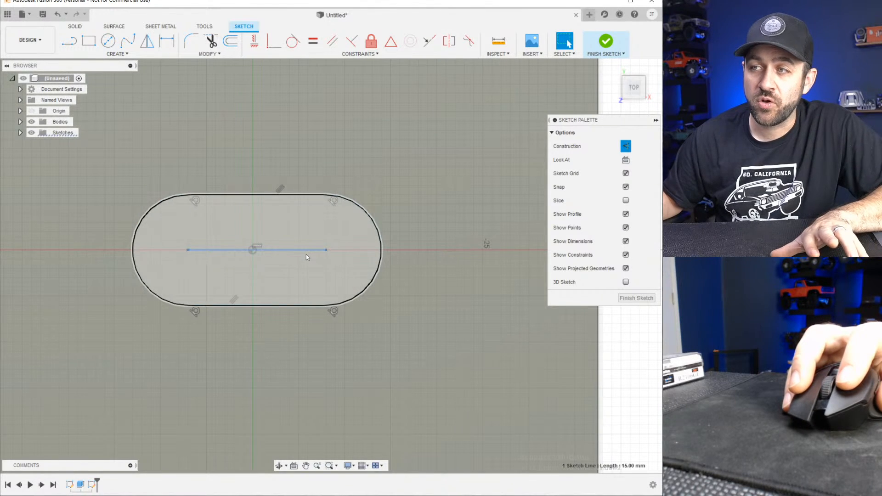
click(252, 250)
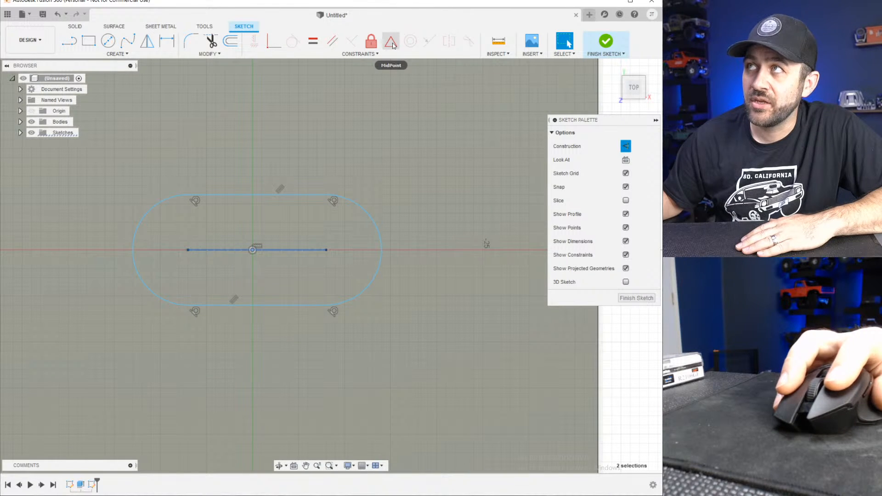
click(392, 43)
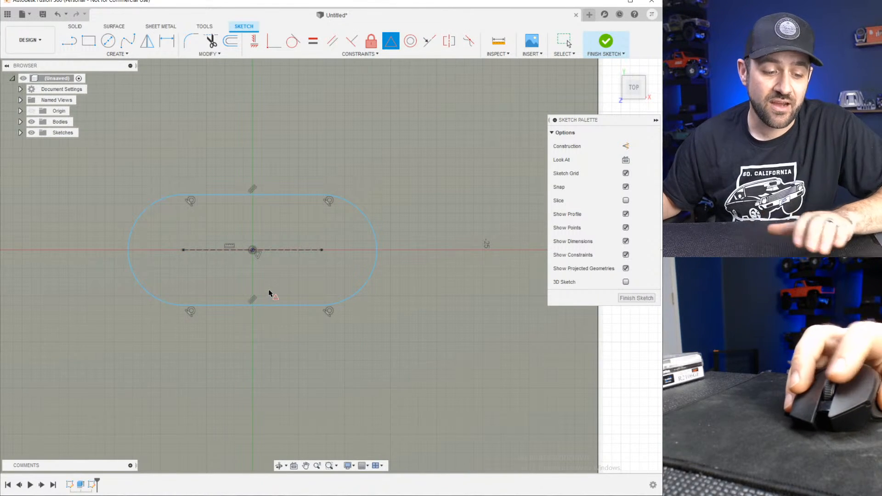
scroll(271, 350, down, 3)
key(Escape)
- Stretch the slot freehand to about 16 mm between centers and reshape its end arc to a radius of about 5.8 mm
mouse_move(297, 305)
mouse_down()
mouse_move(355, 305)
mouse_move(275, 305)
mouse_move(357, 305)
mouse_move(281, 307)
mouse_move(338, 305)
mouse_move(297, 302)
mouse_up()
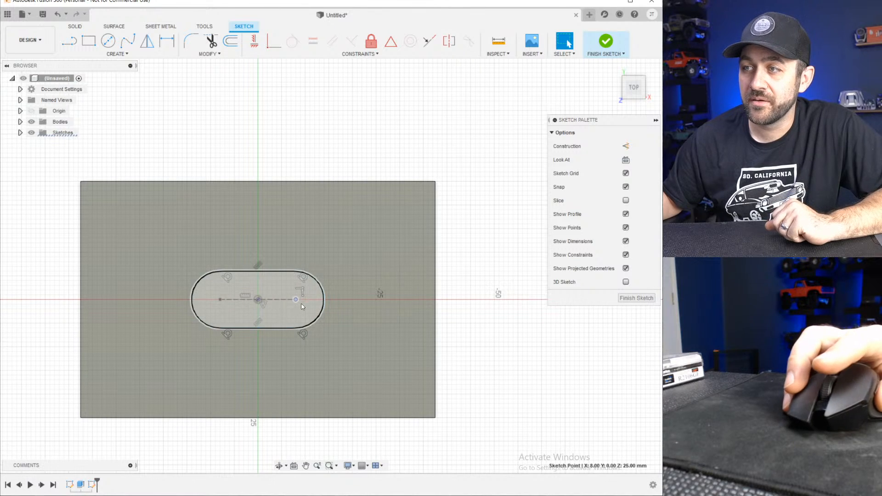
scroll(285, 306, up, 2)
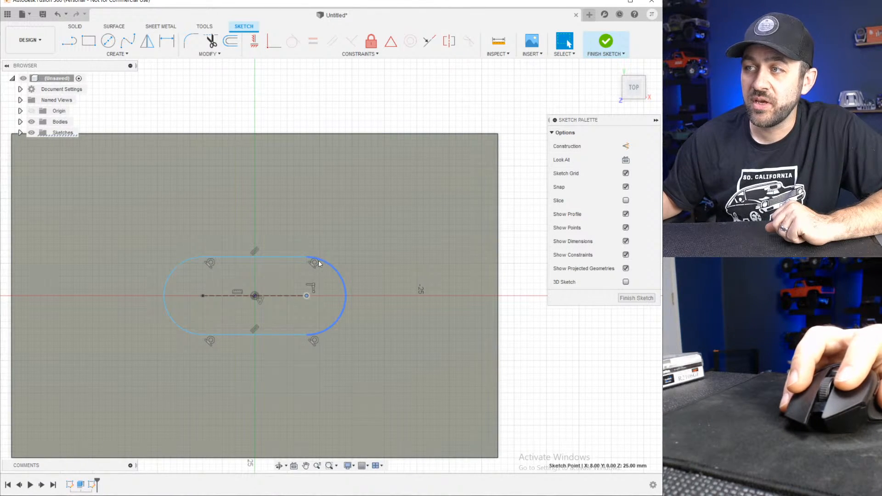
mouse_move(320, 264)
mouse_down()
mouse_move(337, 209)
mouse_move(313, 278)
mouse_move(325, 229)
mouse_move(321, 265)
mouse_up()
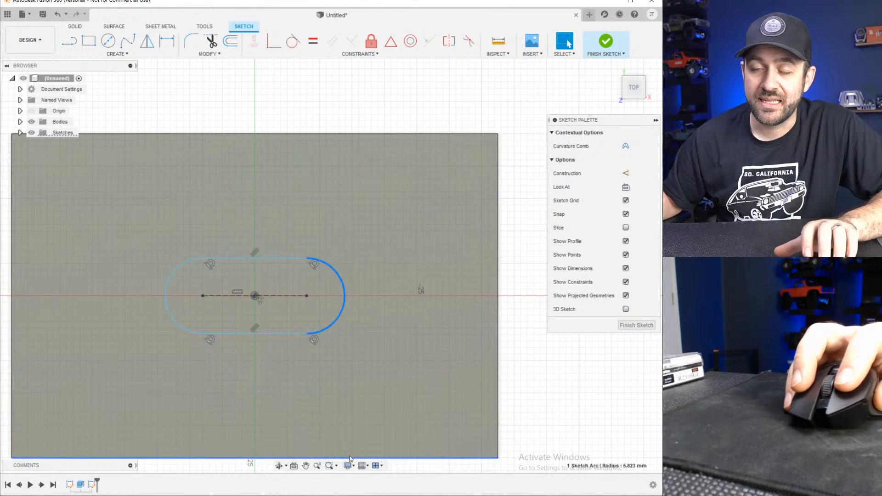
- Dimension the slot's end arc with a radius of 6 mm
key(d)
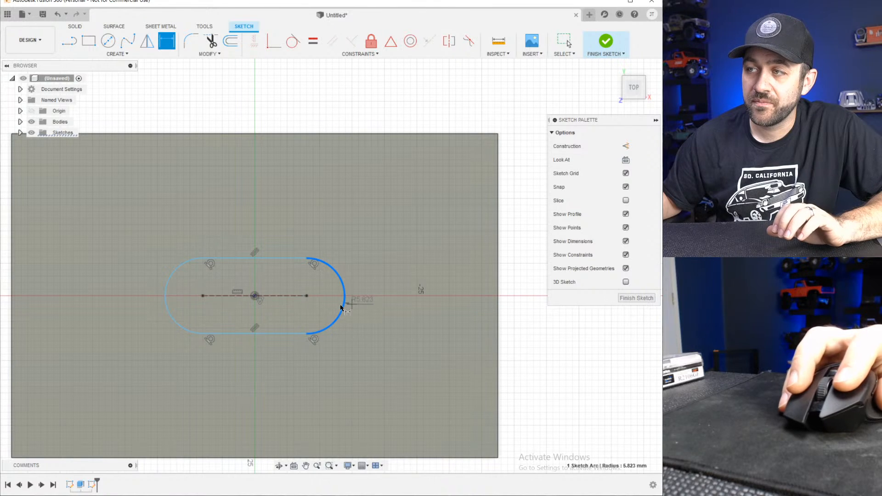
click(363, 364)
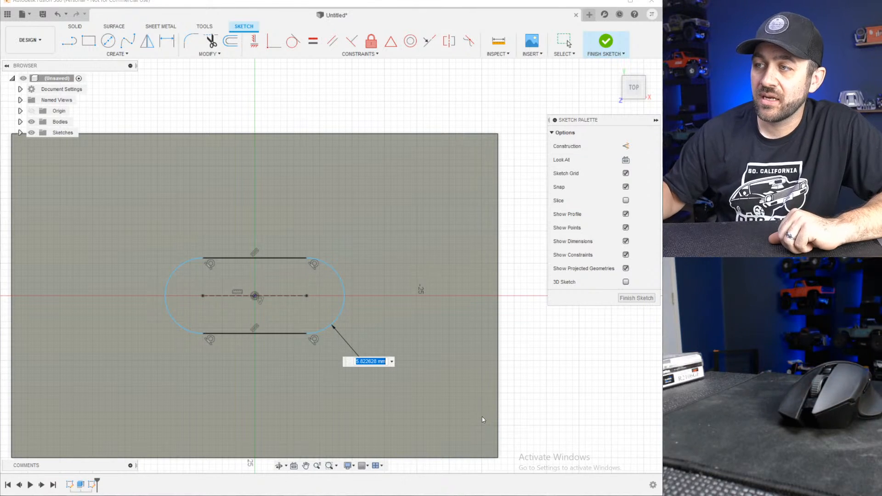
text(6)
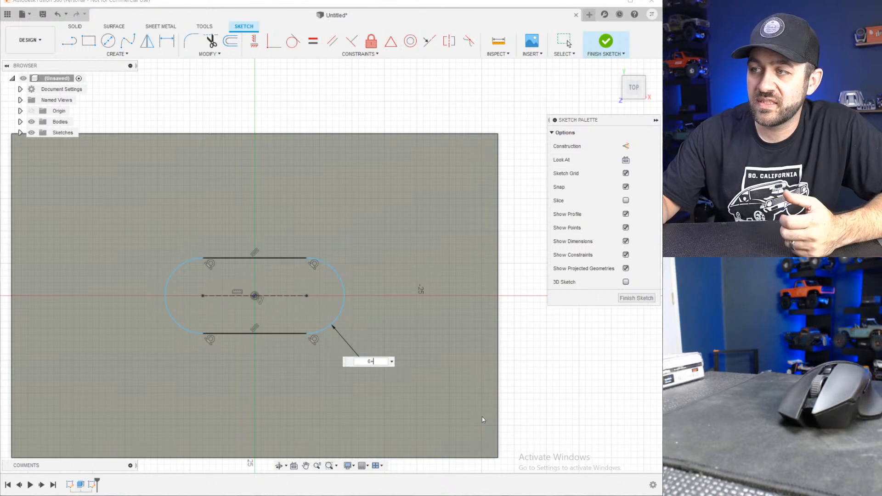
key(Return)
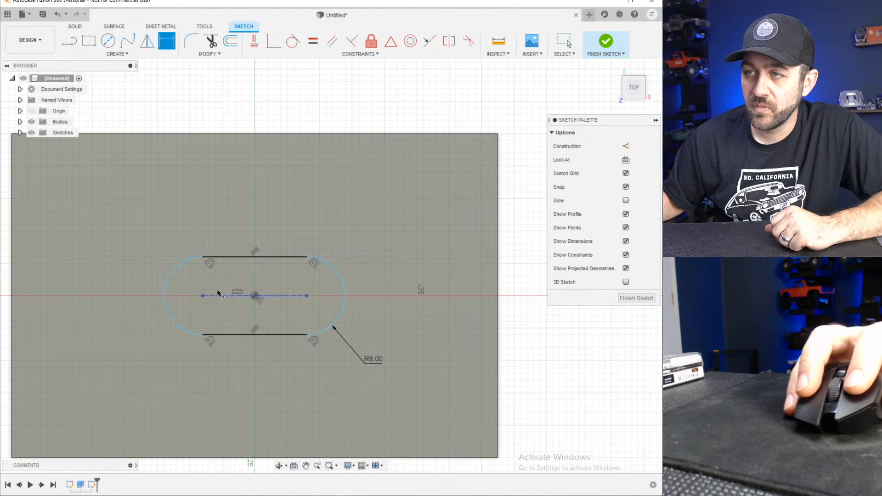
- Stretch the slot freehand to about 18 mm between centers and try to dimension from its end point to the opposite straight edge
key(Escape)
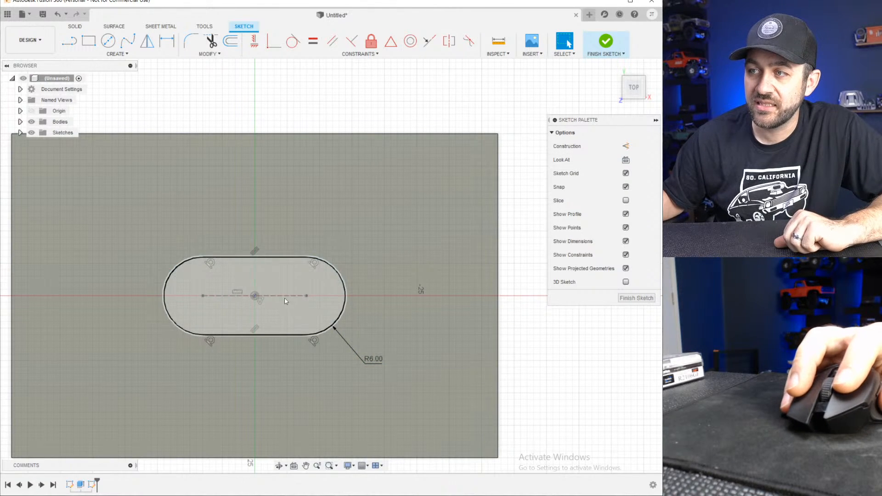
click(278, 335)
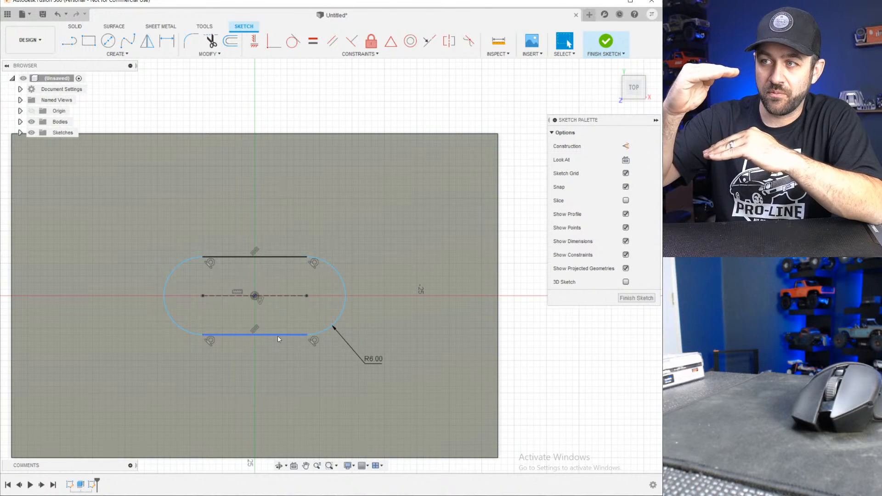
key(d)
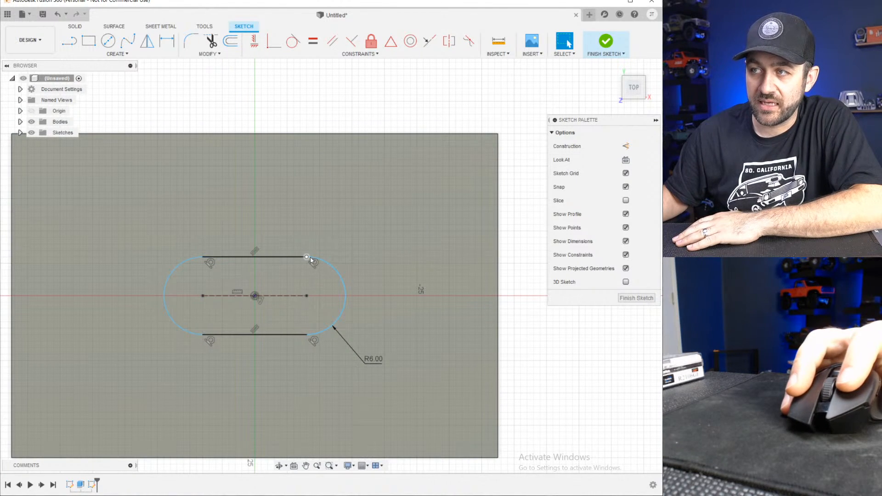
key(Escape)
mouse_move(306, 257)
mouse_down()
mouse_move(398, 256)
mouse_move(270, 257)
mouse_move(359, 258)
mouse_move(294, 260)
mouse_move(345, 256)
mouse_move(314, 257)
mouse_up()
key(d)
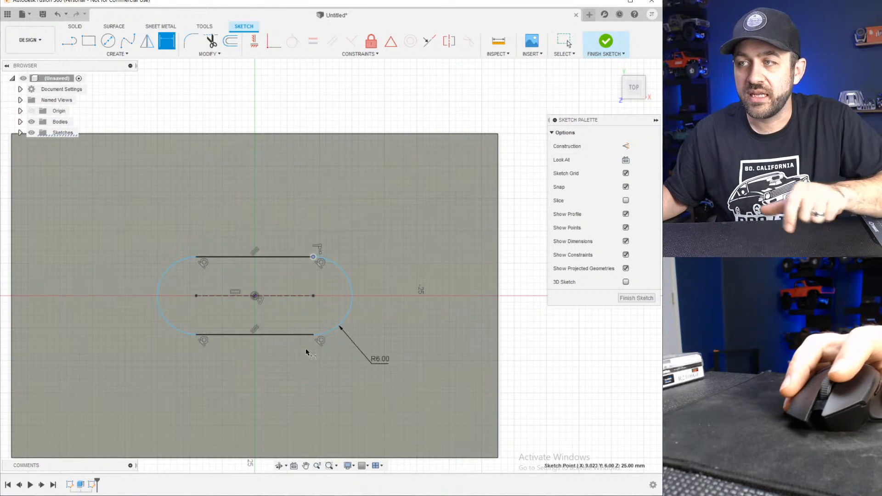
click(263, 336)
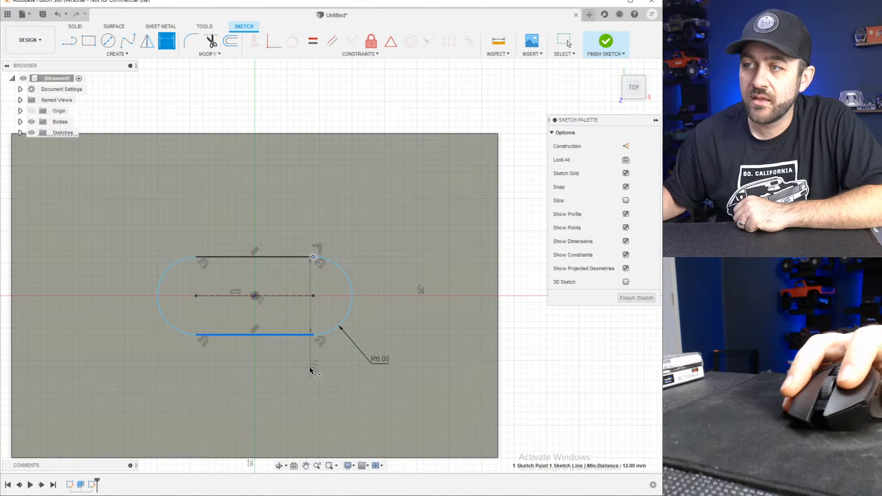
key(Escape)
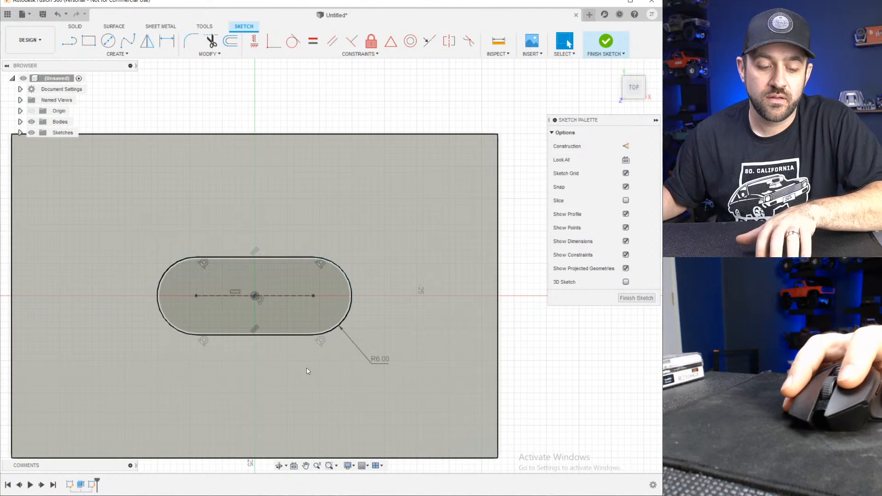
- Dimension the slot's lower straight edge with a length of 12 mm
key(d)
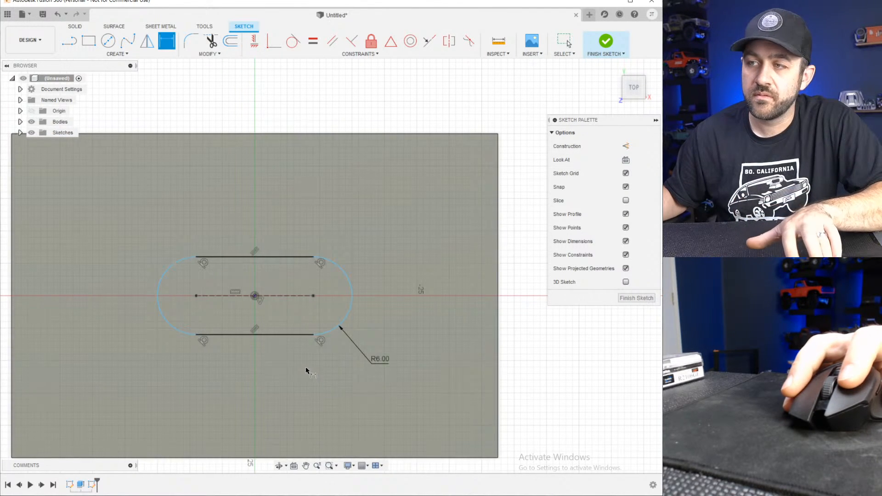
click(277, 340)
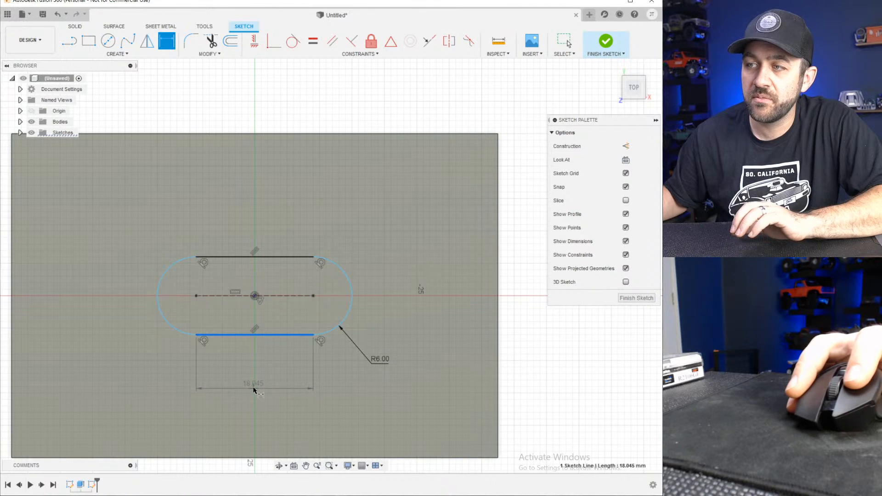
click(259, 382)
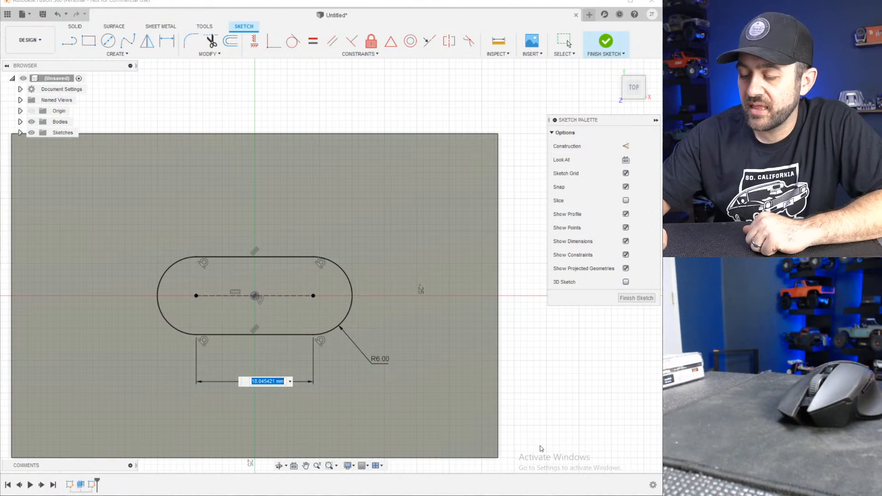
text(12)
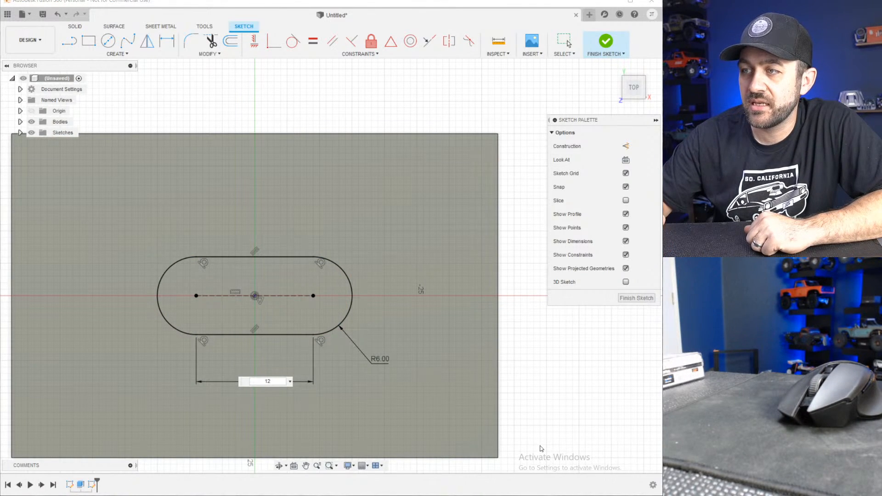
key(Return)
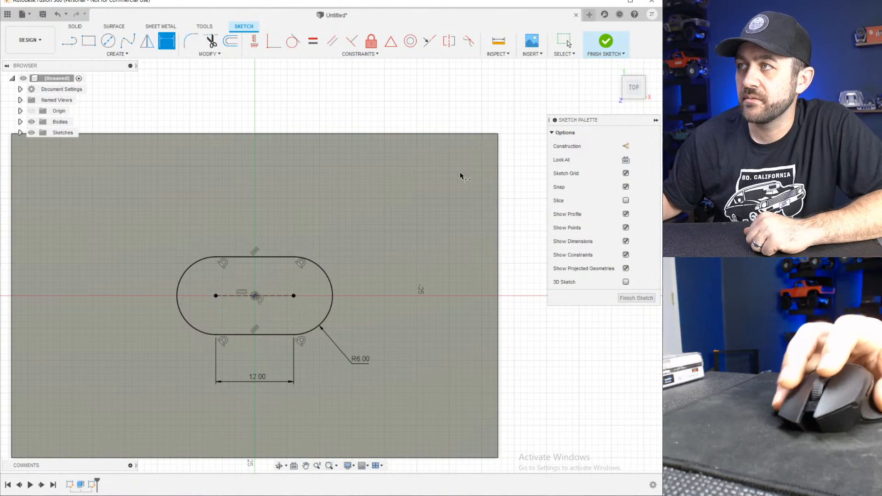
- Set the radius of the slot's end arc to 8 mm and finish the sketch
double_click(358, 363)
text(8)
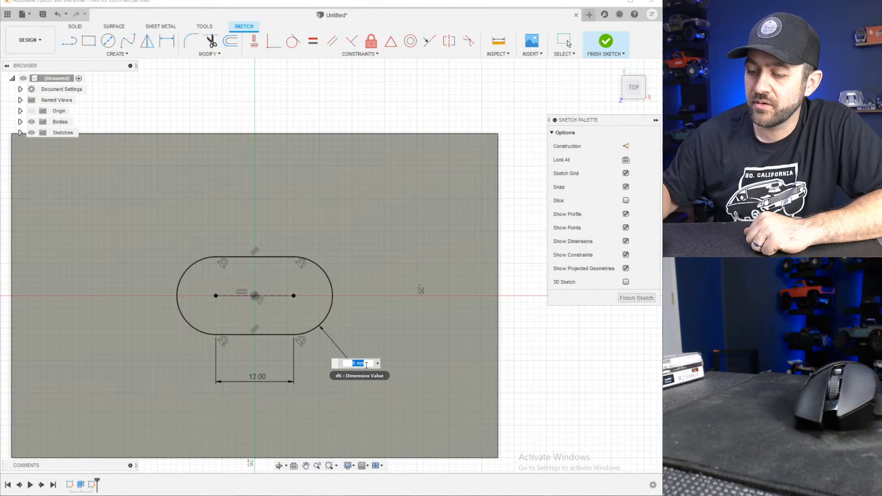
key(Return)
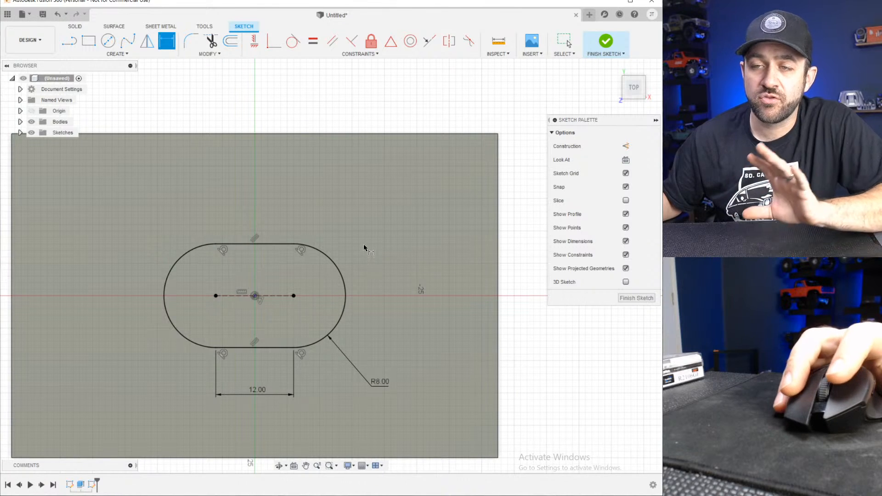
click(605, 42)
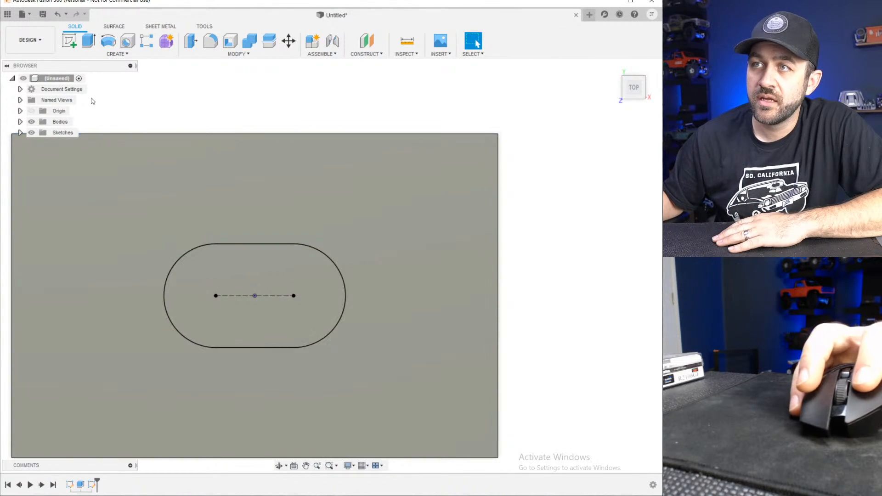
- Extrude the slot profile 1 mm upward from the block's upper face, joining it to the block
click(90, 41)
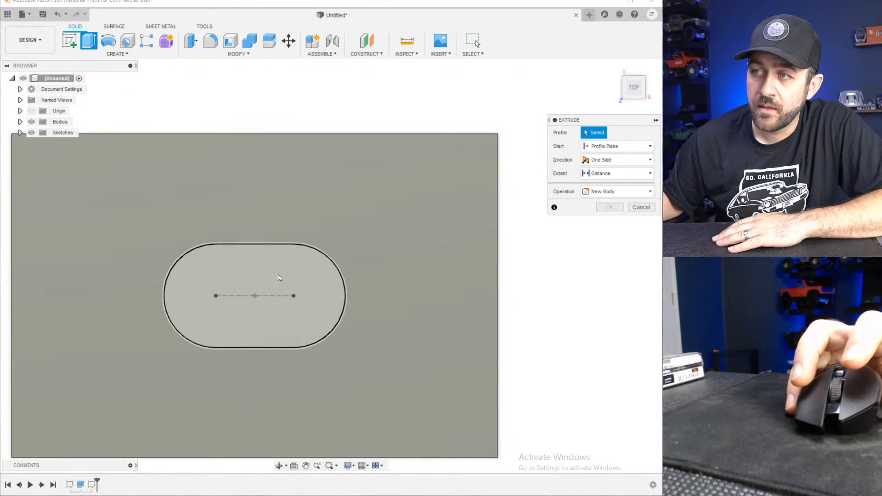
click(278, 281)
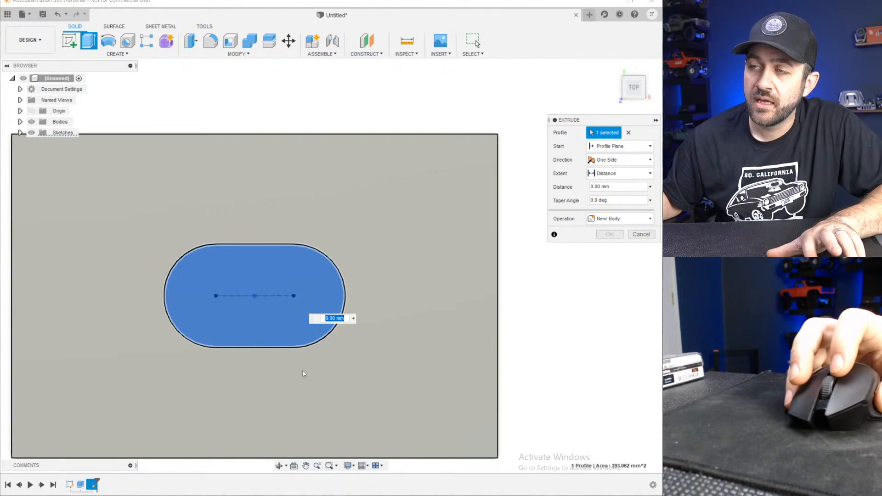
shift+middle_drag(303, 373, 292, 326)
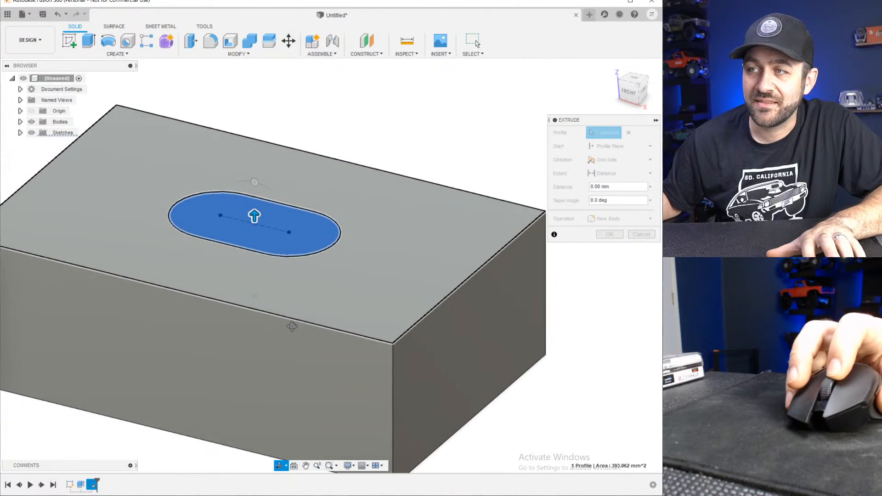
scroll(221, 281, up, 5)
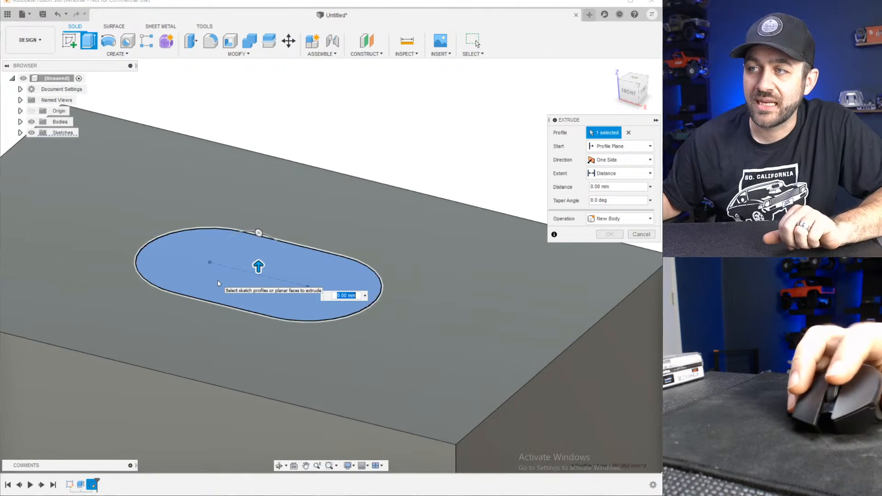
drag(259, 267, 271, 254)
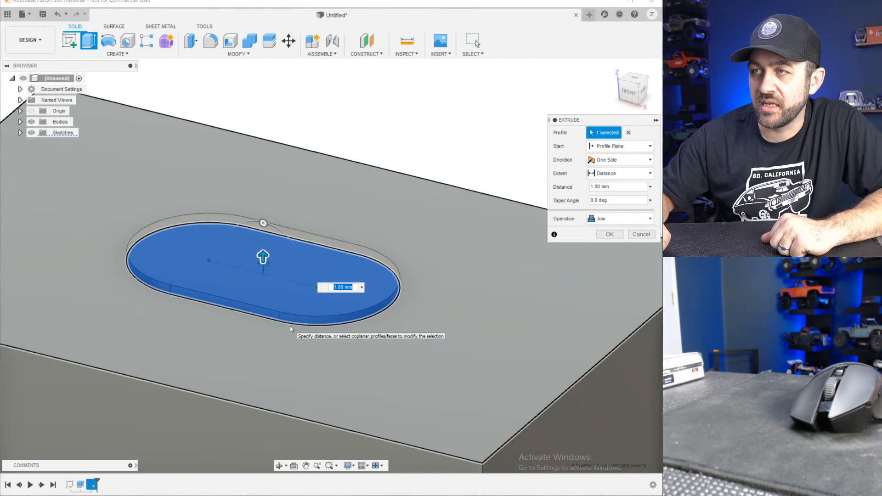
key(Return)
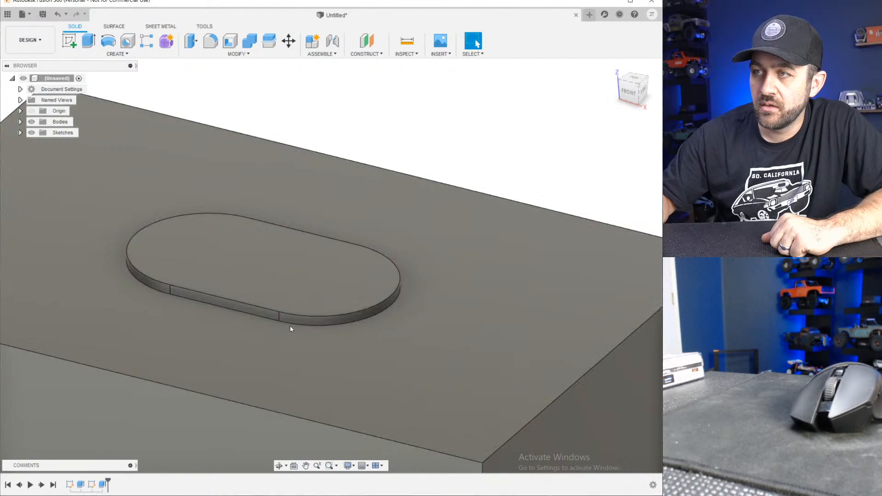
scroll(290, 321, down, 4)
scroll(266, 291, up, 2)
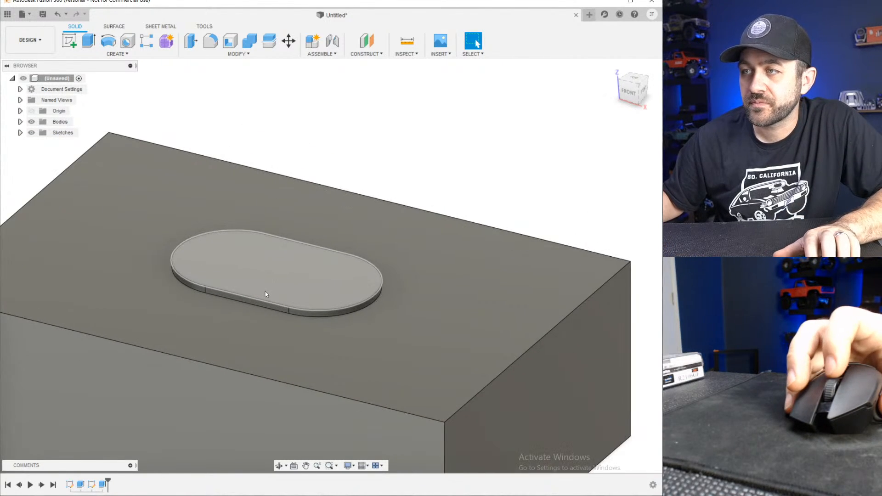
scroll(266, 291, down, 4)
scroll(266, 291, up, 2)
scroll(309, 305, down, 4)
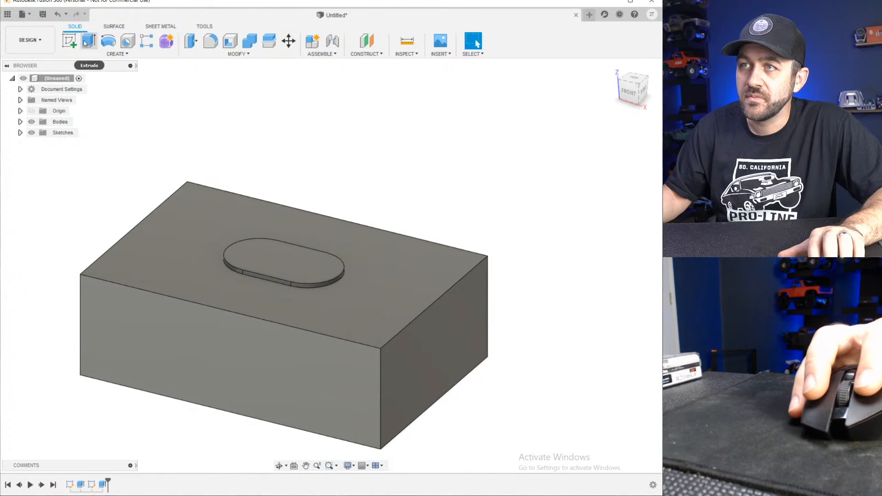
scroll(317, 284, up, 4)
shift+middle_drag(285, 259, 302, 281)
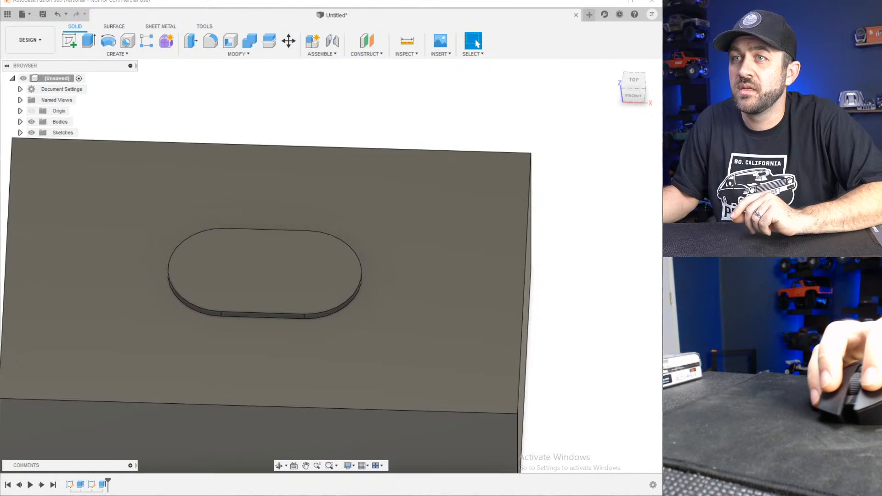
- Switch to NVIDIA RTX Voice, close its window and quit the application running in the background
right_click(104, 494)
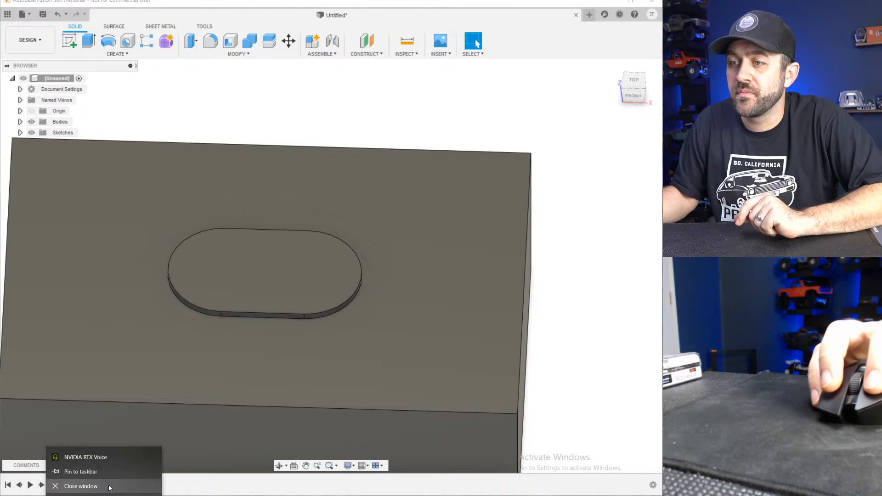
click(94, 460)
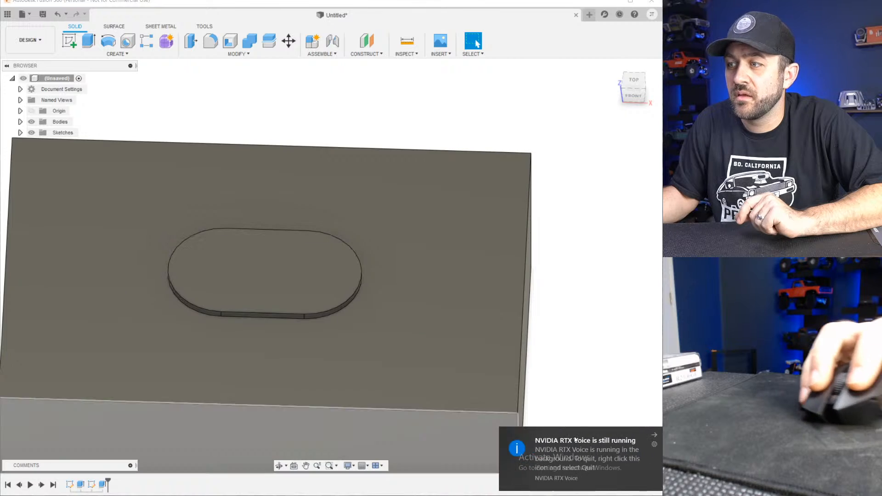
right_click(593, 495)
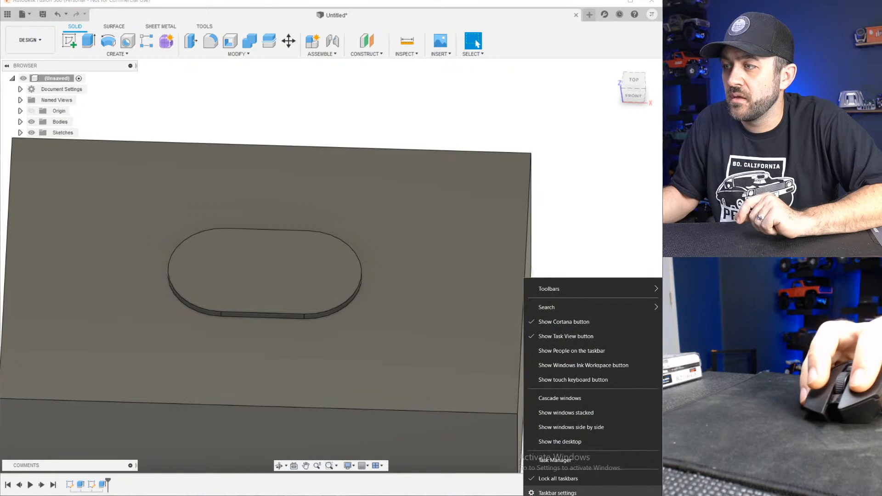
click(593, 495)
click(560, 495)
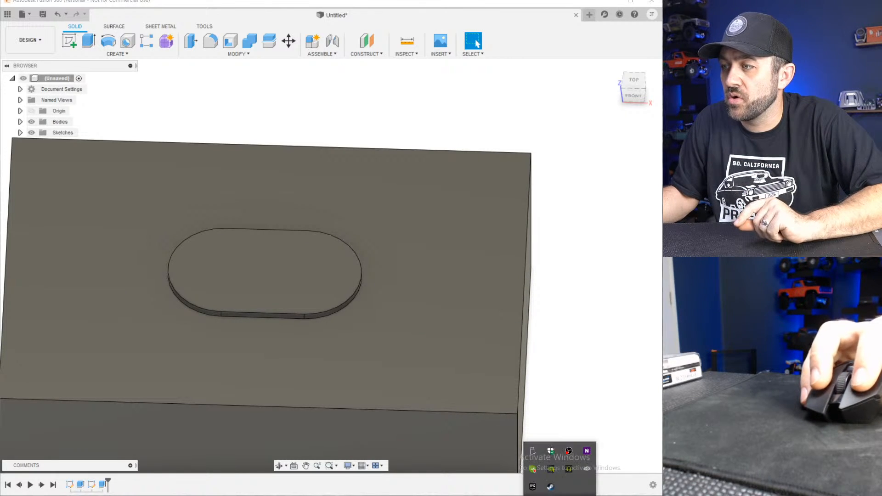
right_click(567, 474)
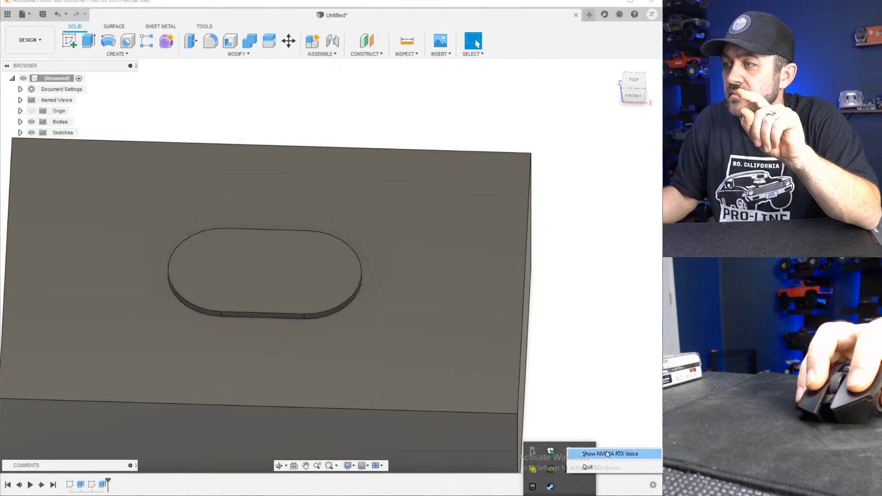
click(595, 468)
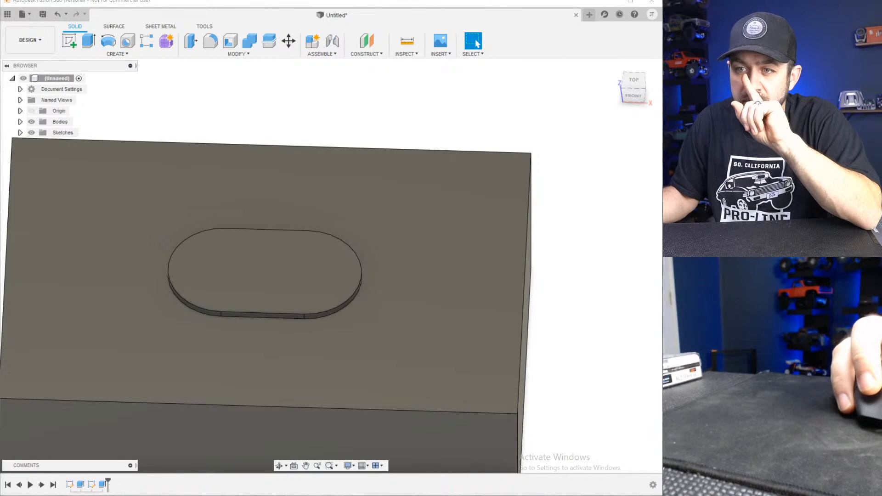
- Search Windows for "rtx" and try to relaunch RTX Voice, dismissing the dialog
key(super+s)
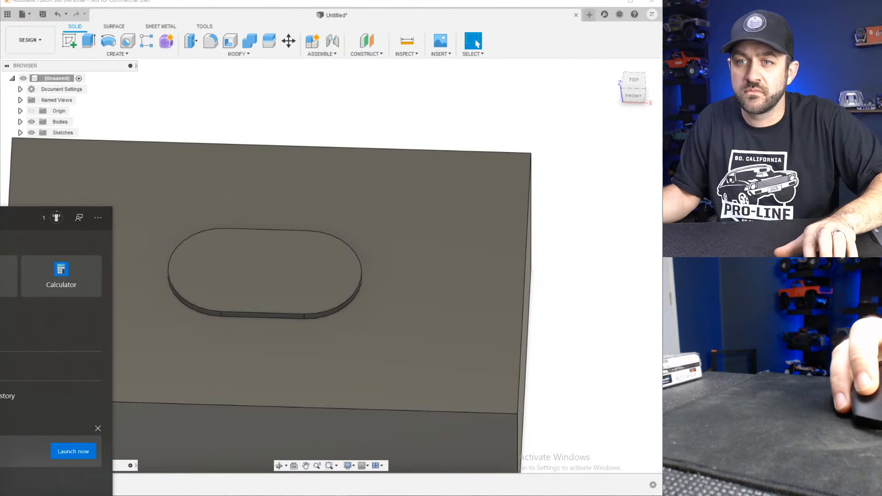
text(rtx)
key(Return)
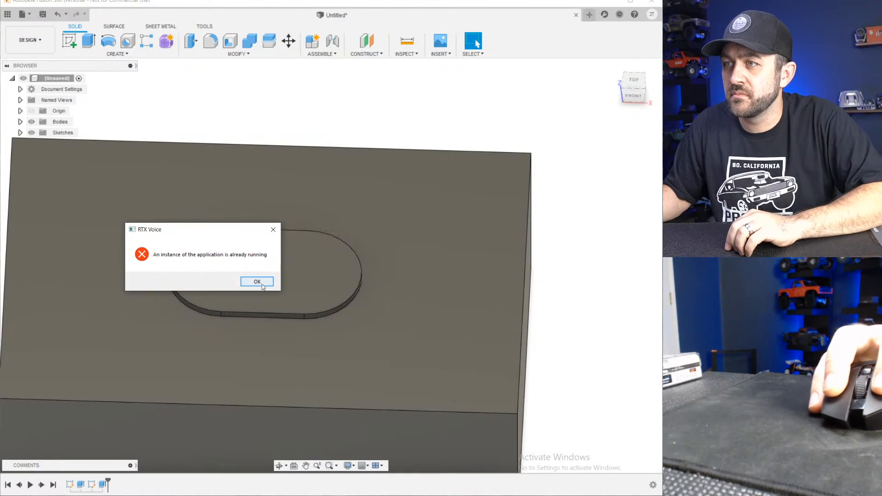
click(260, 283)
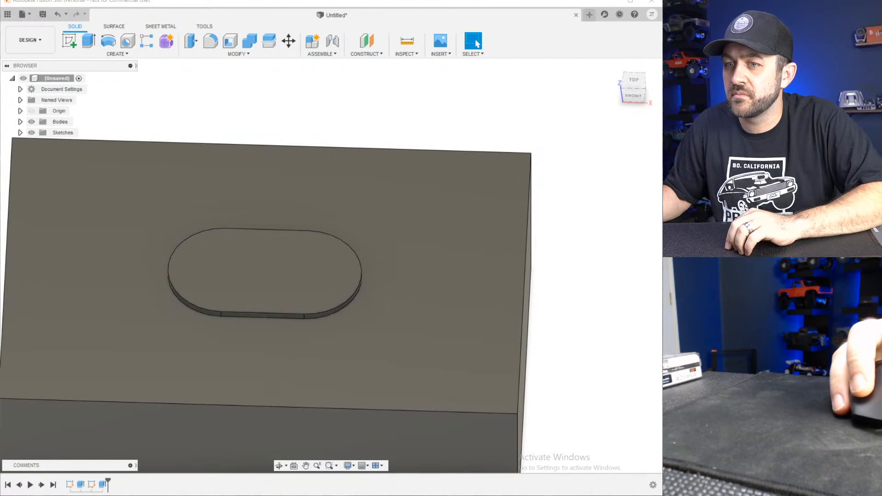